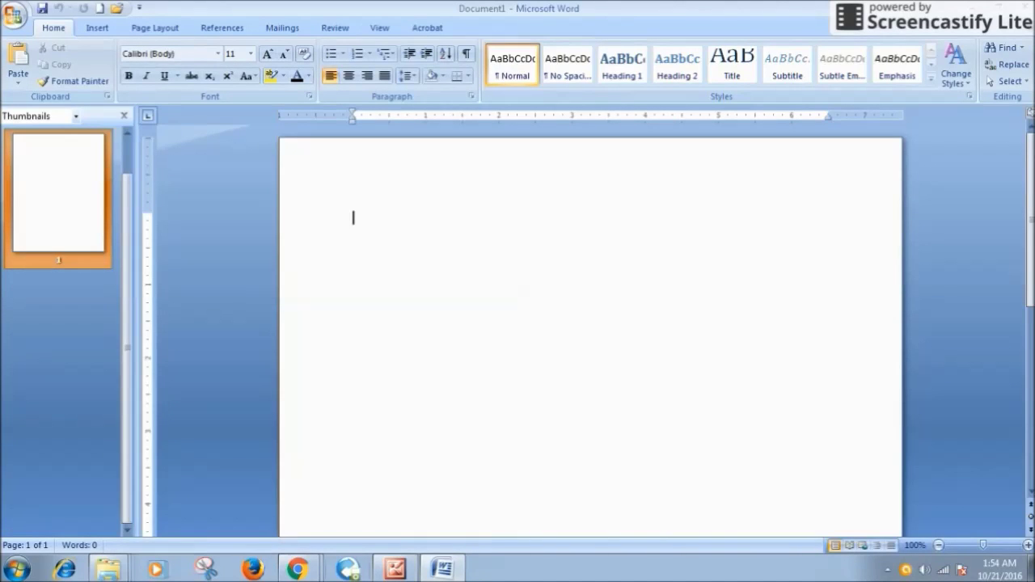
Type 'My Name is' followed by the author's full name and a period, correcting typos.
{"action": "type", "text": "My Namew"}
{"action": "key", "text": "BackSpace"}
{"action": "type", "text": "is"}
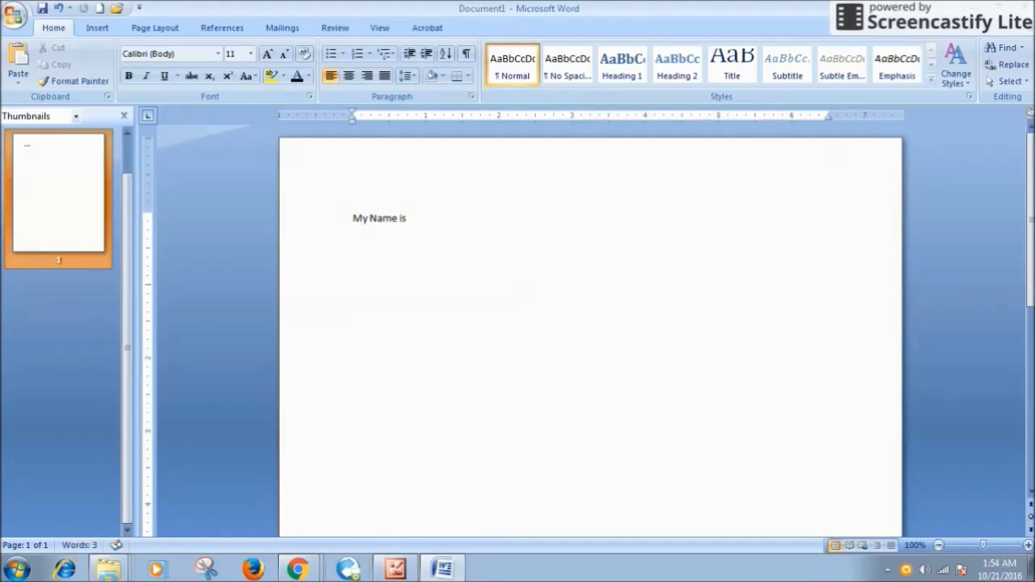
{"action": "type", "text": " Biswanath \\\\\\"}
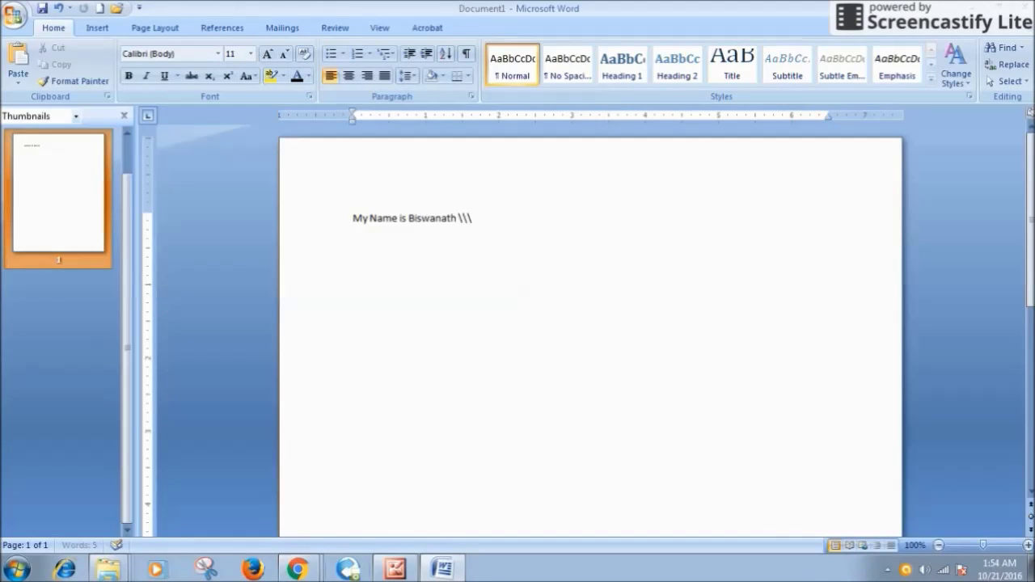
{"action": "type", "text": "\\\\\\\\\\\\\\\\\\\\\\\\"}
{"action": "key", "text": "BackSpace"}
{"action": "key", "text": "BackSpace"}
{"action": "key", "text": "BackSpace"}
{"action": "key", "text": "BackSpace"}
{"action": "key", "text": "BackSpace"}
{"action": "key", "text": "BackSpace"}
{"action": "key", "text": "BackSpace"}
{"action": "key", "text": "BackSpace"}
{"action": "key", "text": "BackSpace"}
{"action": "key", "text": "BackSpace"}
{"action": "key", "text": "BackSpace"}
{"action": "key", "text": "BackSpace"}
{"action": "type", "text": "Kundu."}
Select the name sentence and enlarge it from 11 to 36 point.
{"action": "left_click_drag", "start_coordinate": [493, 218], "coordinate": [348, 216]}
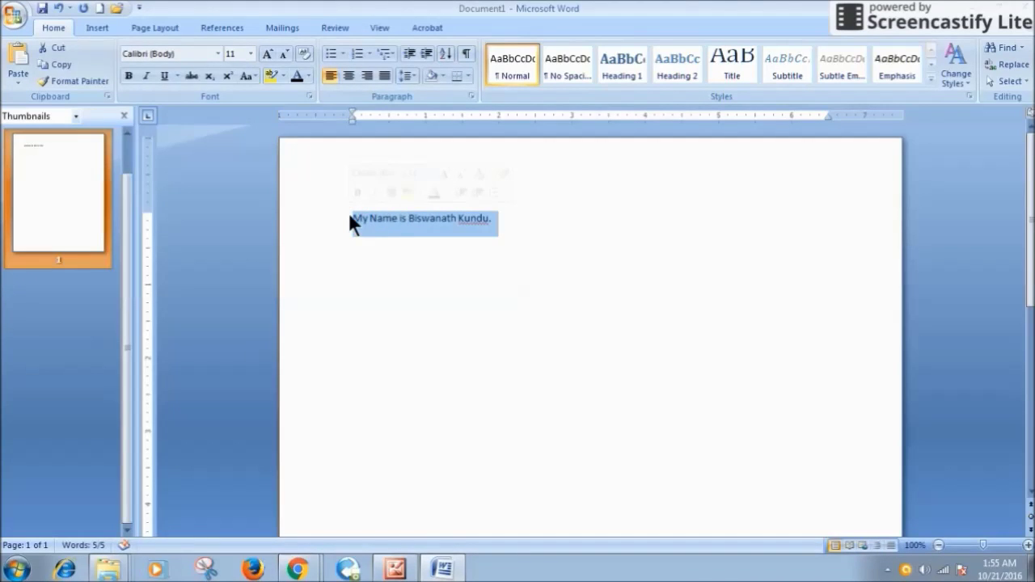
{"action": "left_click", "coordinate": [393, 302]}
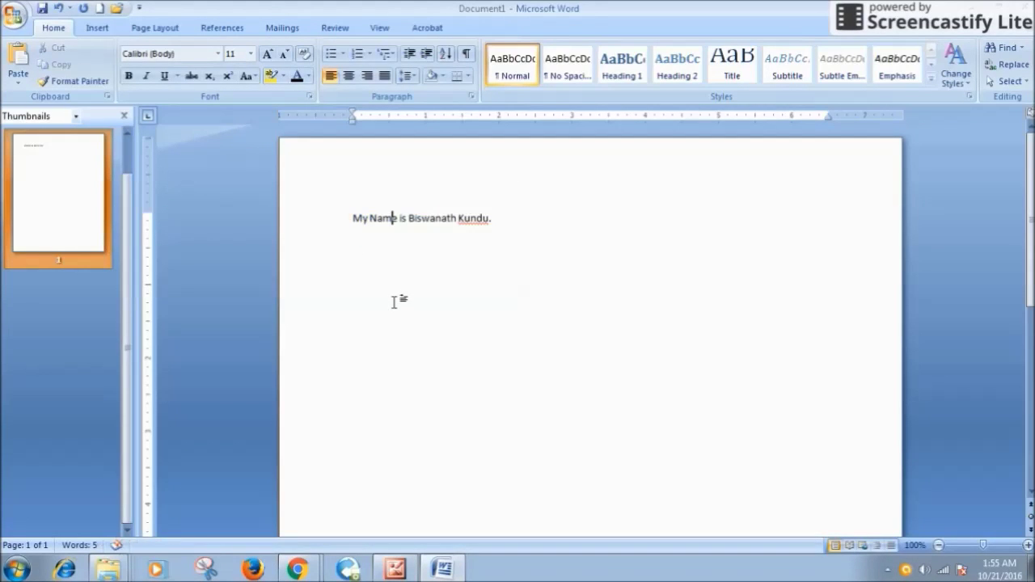
{"action": "key", "text": "ctrl+a"}
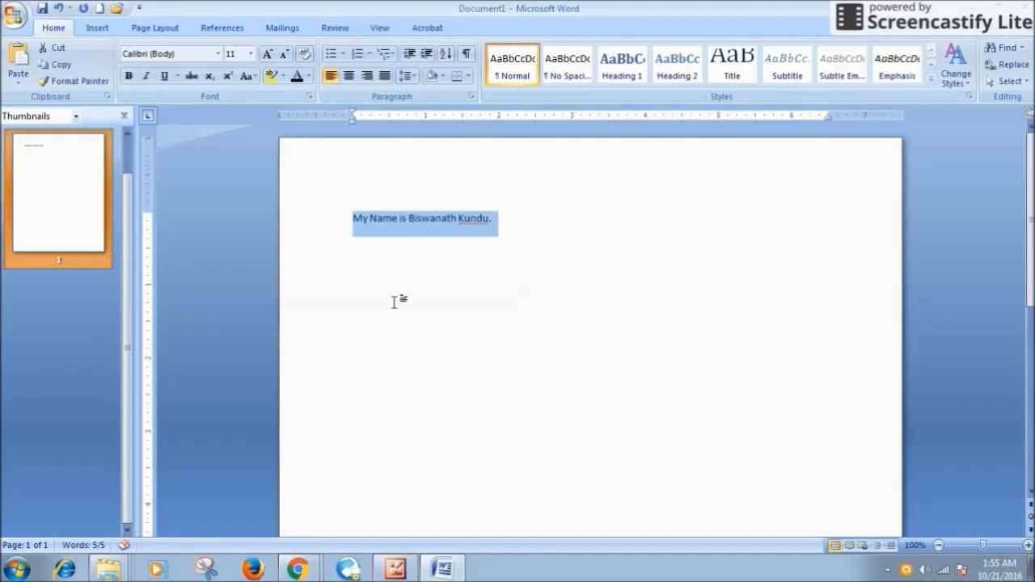
{"action": "left_click", "coordinate": [251, 54]}
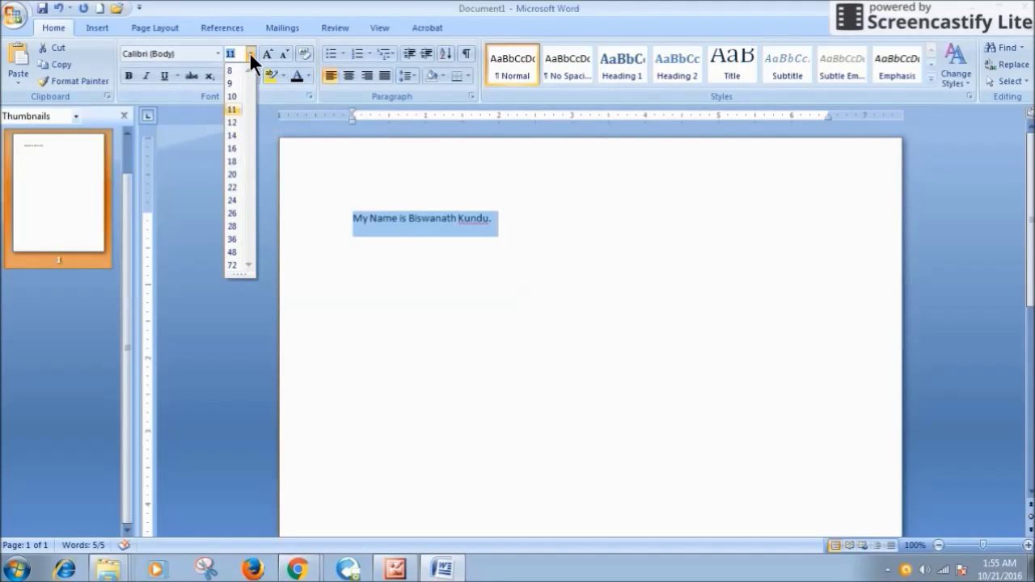
{"action": "left_click", "coordinate": [249, 52]}
{"action": "left_click", "coordinate": [249, 53]}
{"action": "left_click", "coordinate": [251, 53]}
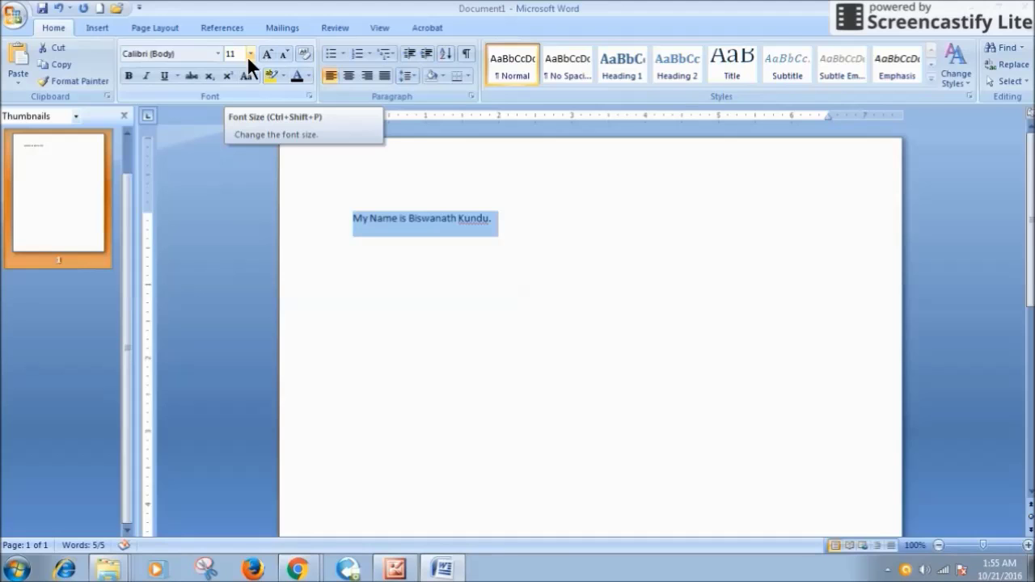
{"action": "left_click", "coordinate": [249, 54]}
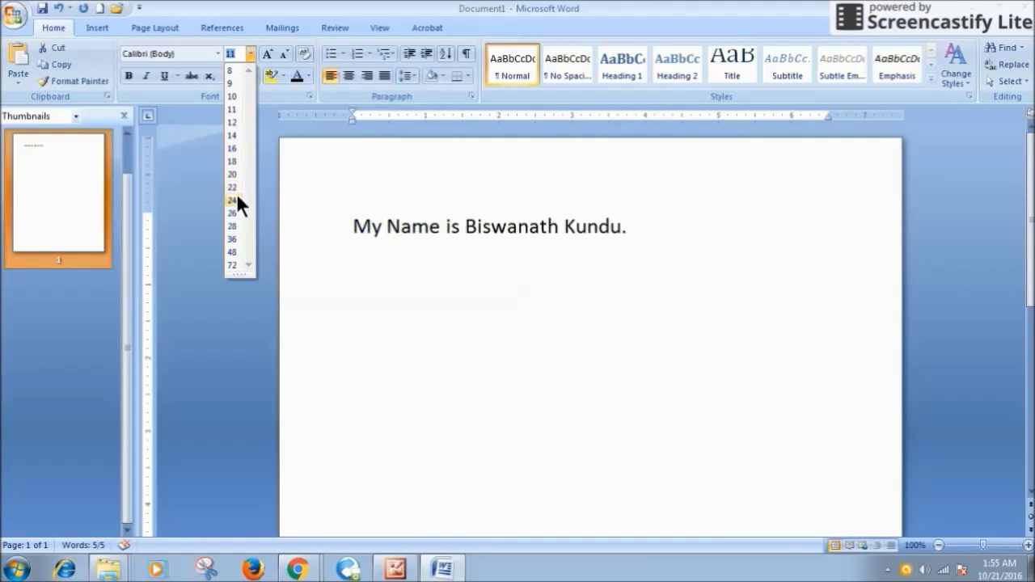
{"action": "left_click", "coordinate": [234, 239]}
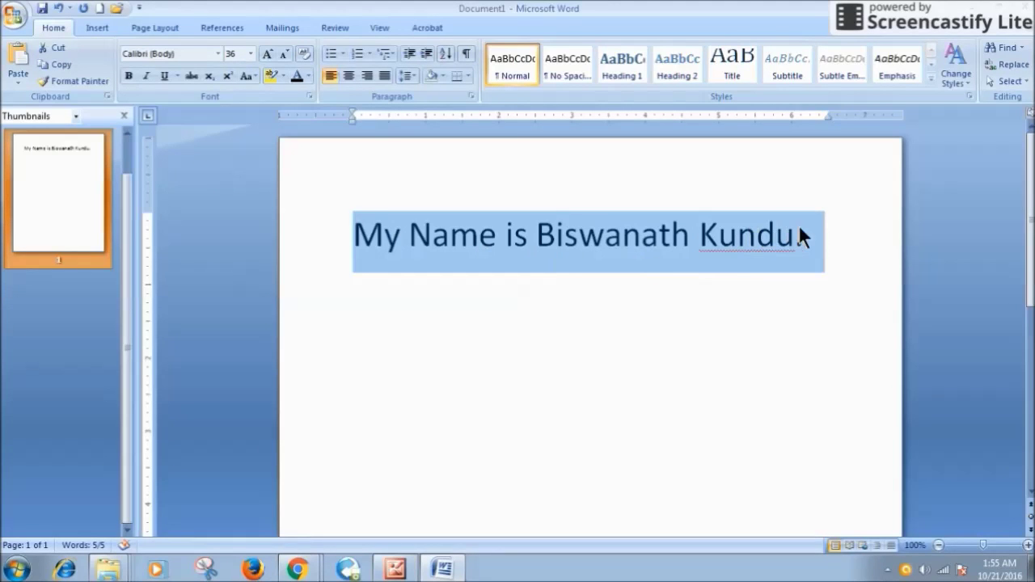
{"action": "left_click", "coordinate": [217, 52]}
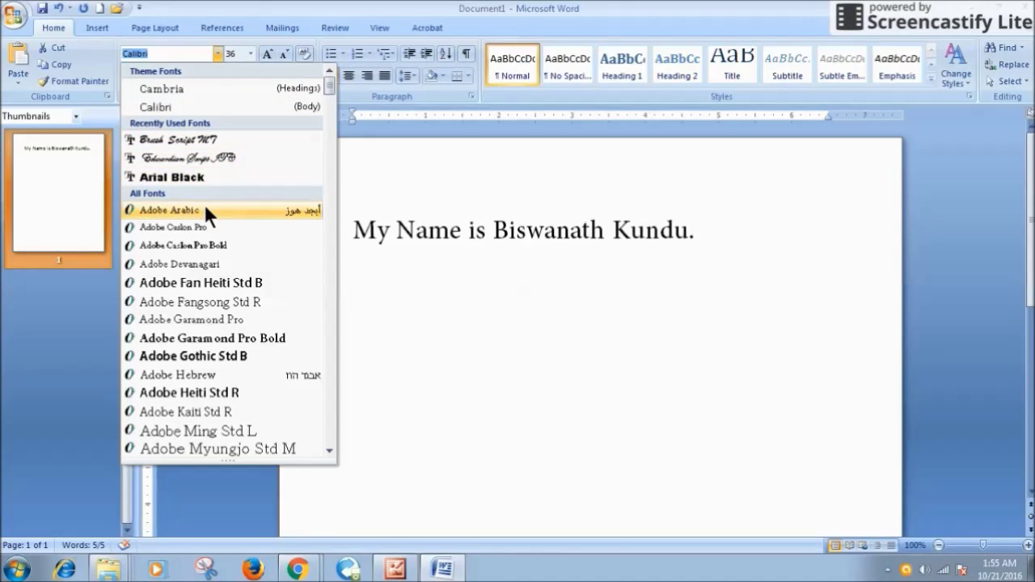
Change the sentence's font to Brush Script Std.
{"action": "left_click", "coordinate": [214, 50]}
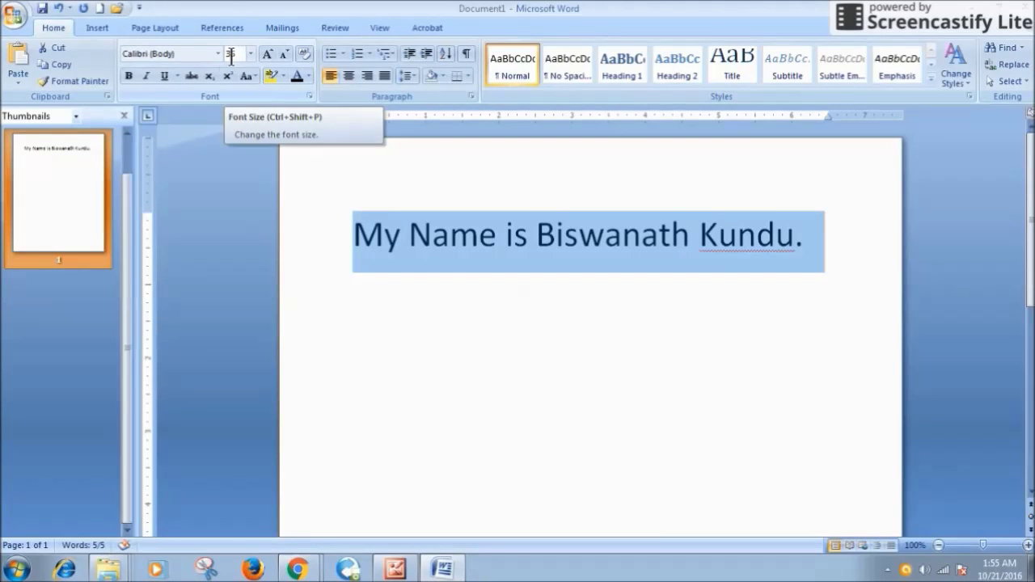
{"action": "left_click", "coordinate": [216, 54]}
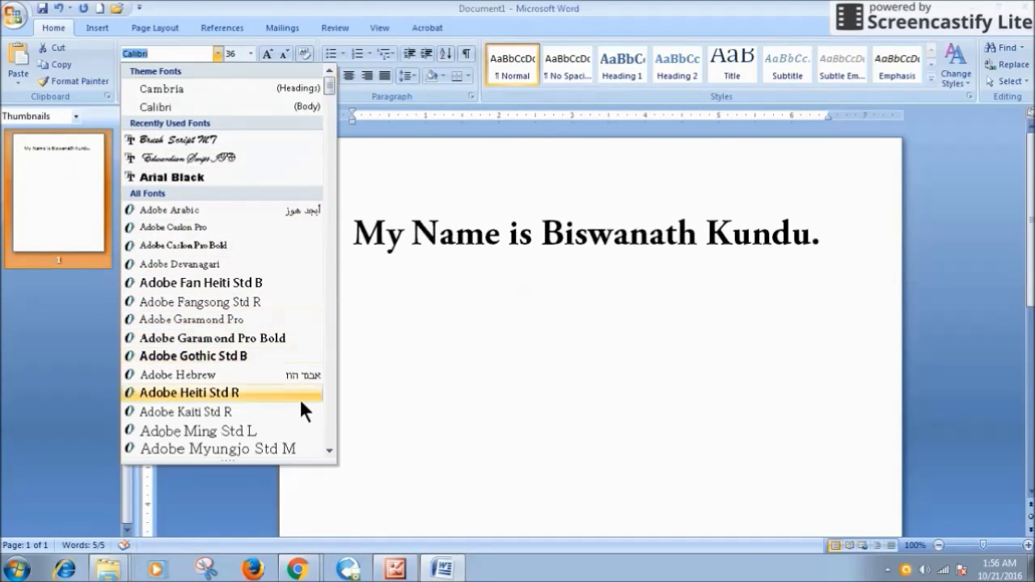
{"action": "left_click", "coordinate": [327, 450]}
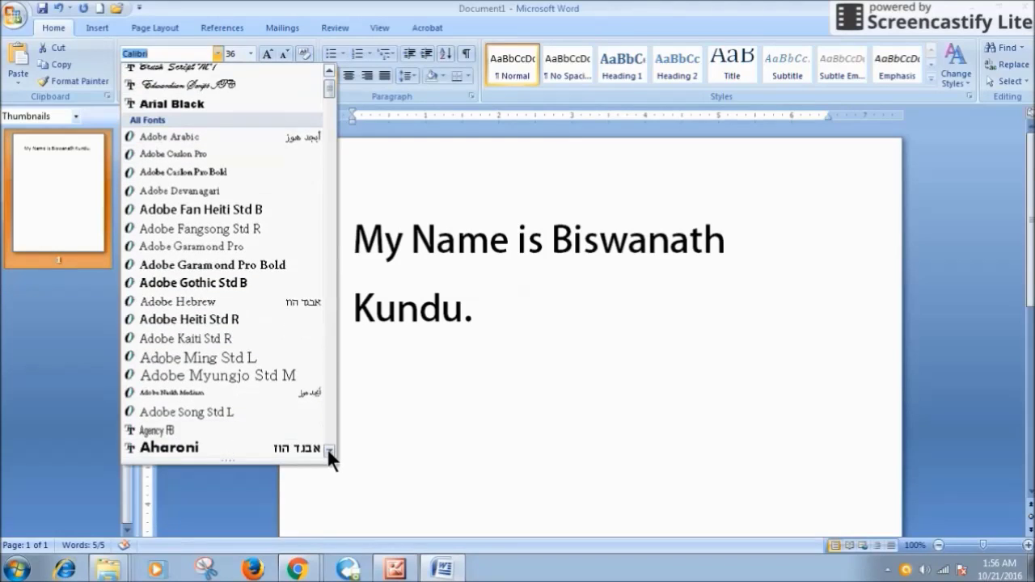
{"action": "left_click", "coordinate": [328, 450]}
{"action": "left_click", "coordinate": [327, 450]}
{"action": "left_click", "coordinate": [328, 450]}
{"action": "left_click", "coordinate": [327, 450]}
{"action": "left_click", "coordinate": [327, 450]}
{"action": "left_click", "coordinate": [327, 451]}
{"action": "left_click", "coordinate": [328, 450]}
{"action": "left_click", "coordinate": [328, 450]}
{"action": "left_click", "coordinate": [328, 451]}
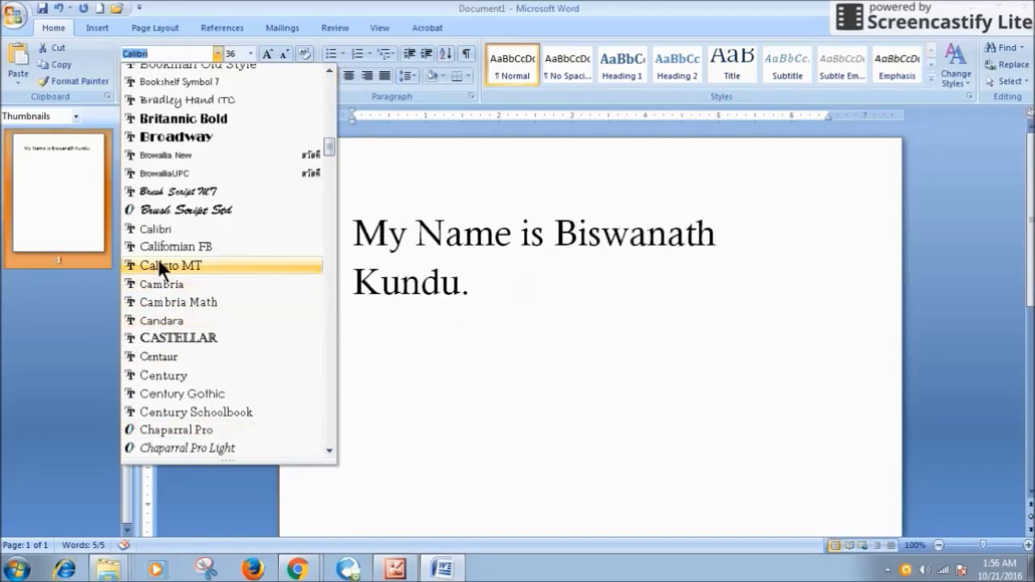
{"action": "left_click", "coordinate": [206, 208]}
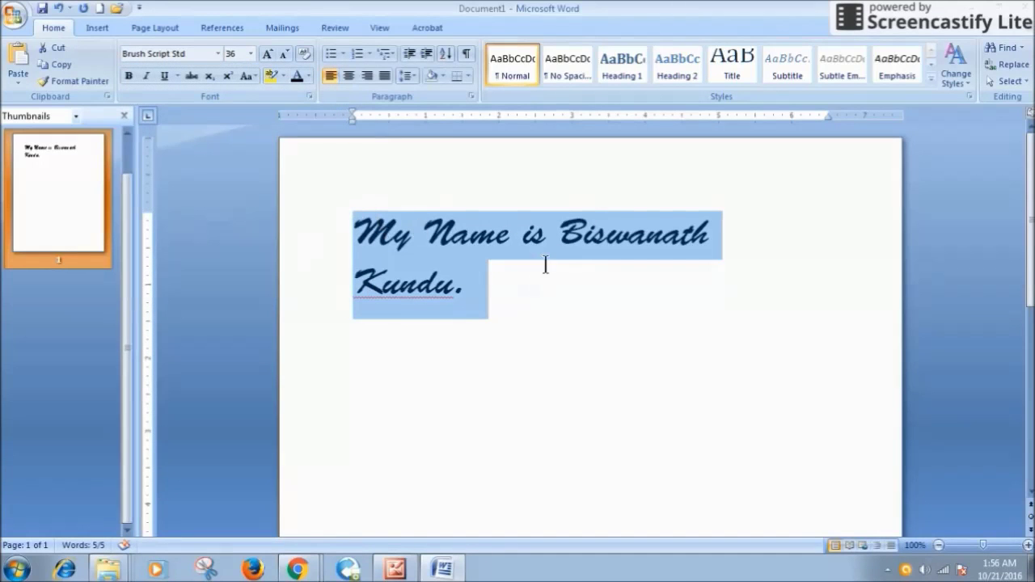
Shrink the sentence to 28 point so it fits on one line.
{"action": "left_click", "coordinate": [251, 54]}
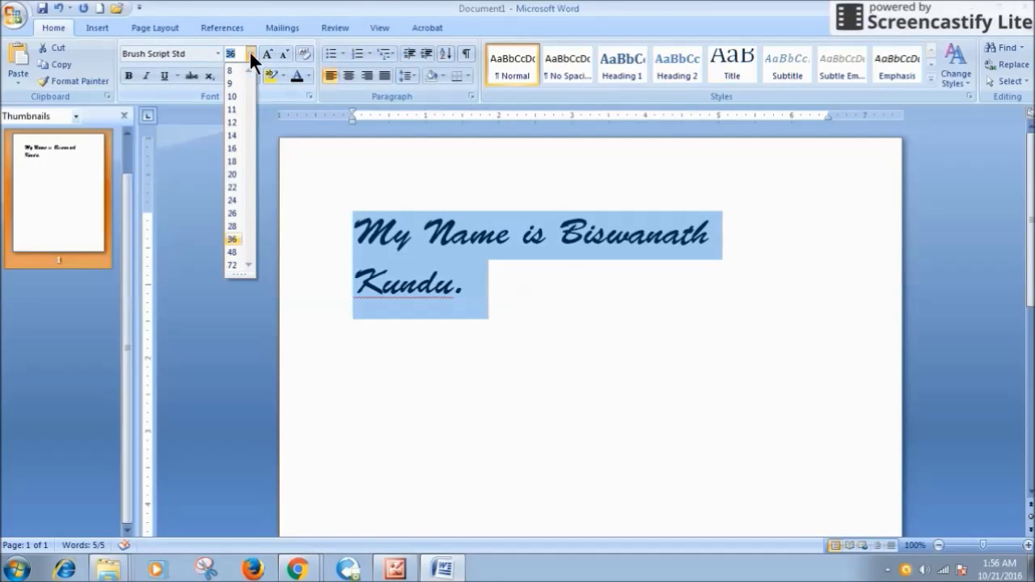
{"action": "left_click", "coordinate": [234, 226]}
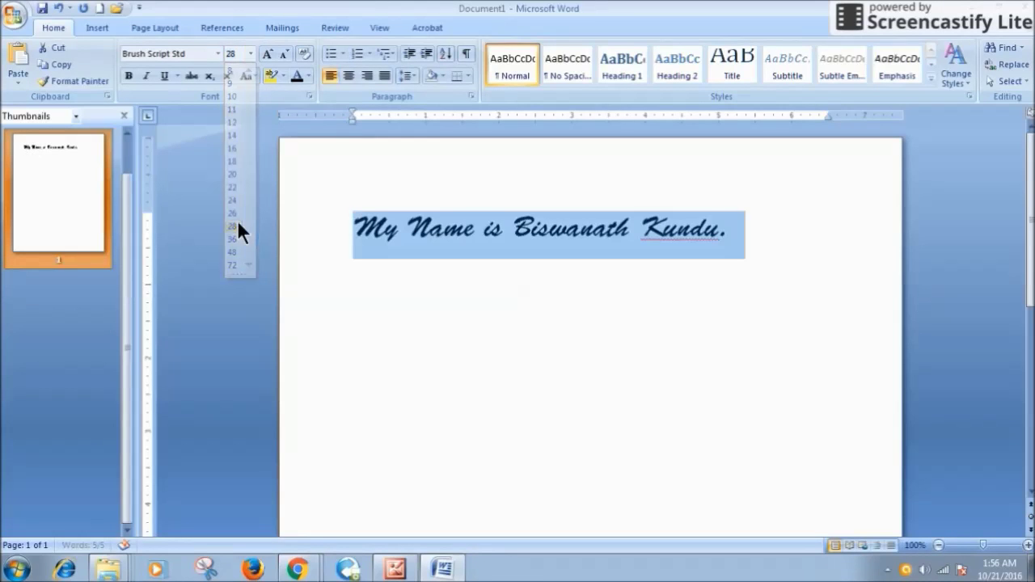
{"action": "left_click", "coordinate": [739, 243]}
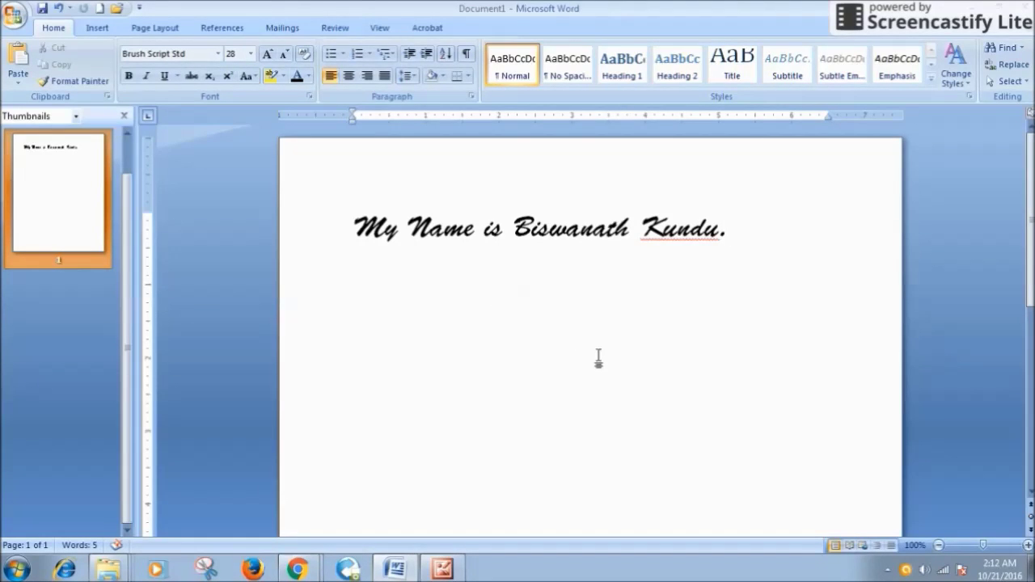
Type H2O on a new line below the sentence.
{"action": "key", "text": "Return"}
{"action": "type", "text": "H2"}
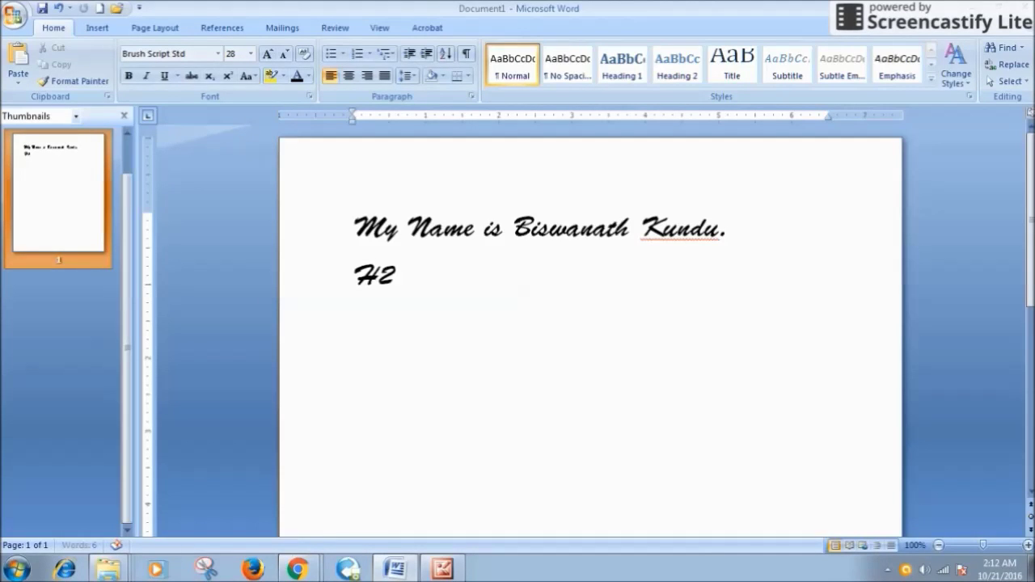
{"action": "type", "text": "o"}
{"action": "key", "text": "BackSpace"}
{"action": "type", "text": "O"}
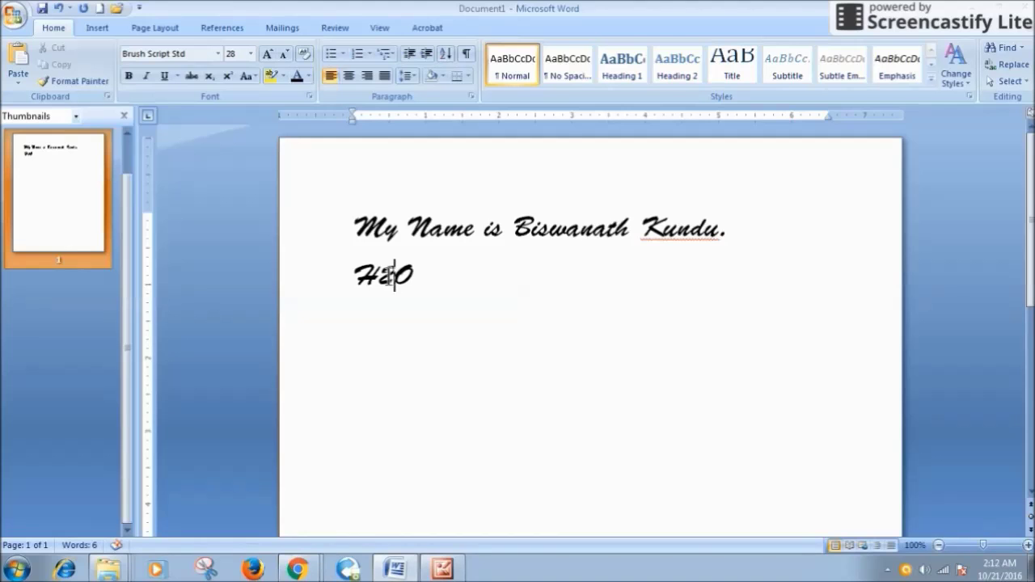
Make the 2 in H2O a subscript.
{"action": "left_click_drag", "start_coordinate": [395, 274], "coordinate": [380, 275]}
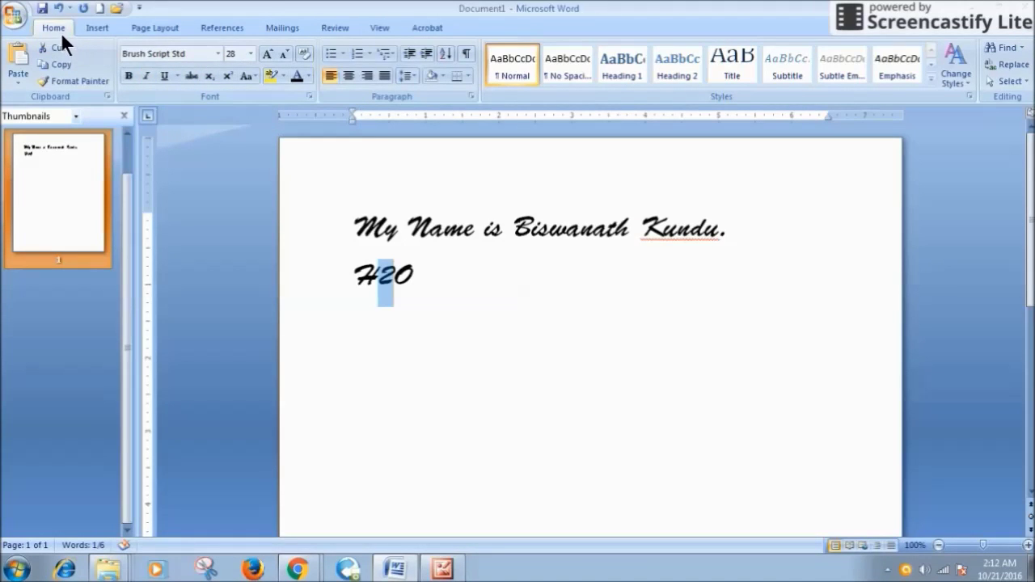
{"action": "left_click", "coordinate": [210, 76]}
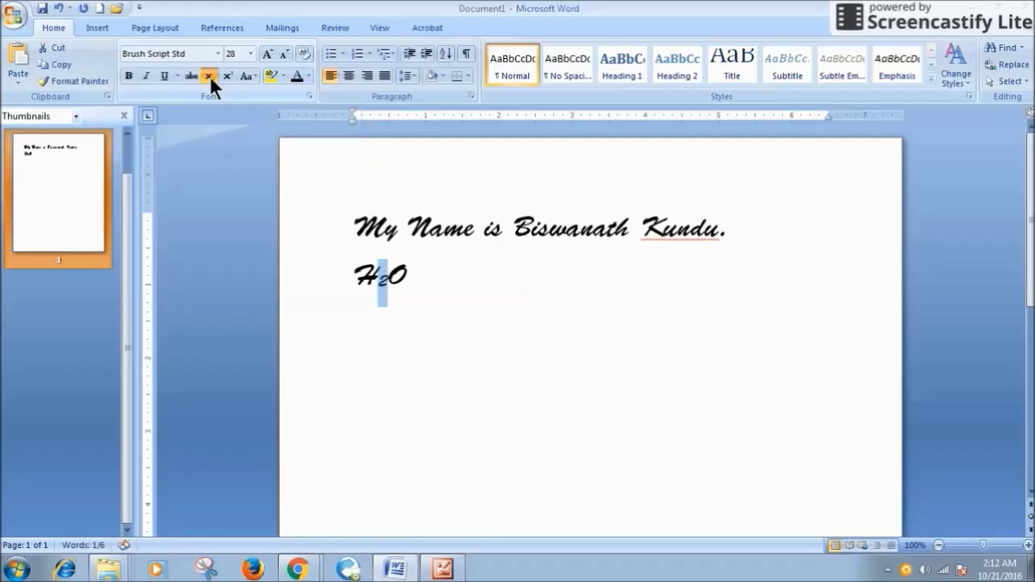
{"action": "left_click", "coordinate": [416, 280]}
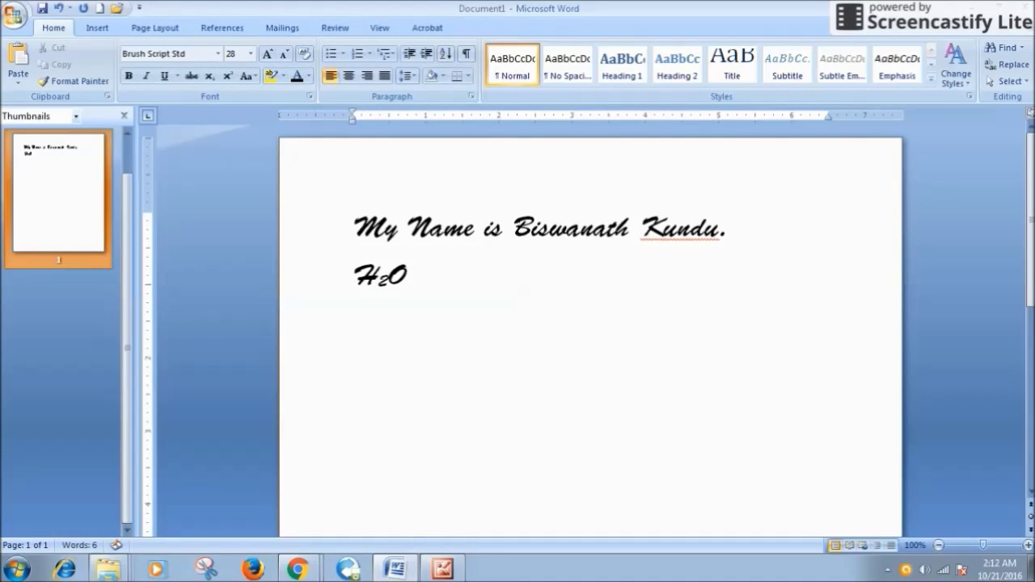
After a tab gap beside H2O, type the formula X2+Y2.
{"action": "type", "text": "x2"}
{"action": "key", "text": "BackSpace"}
{"action": "key", "text": "BackSpace"}
{"action": "type", "text": "x2"}
{"action": "type", "text": "+"}
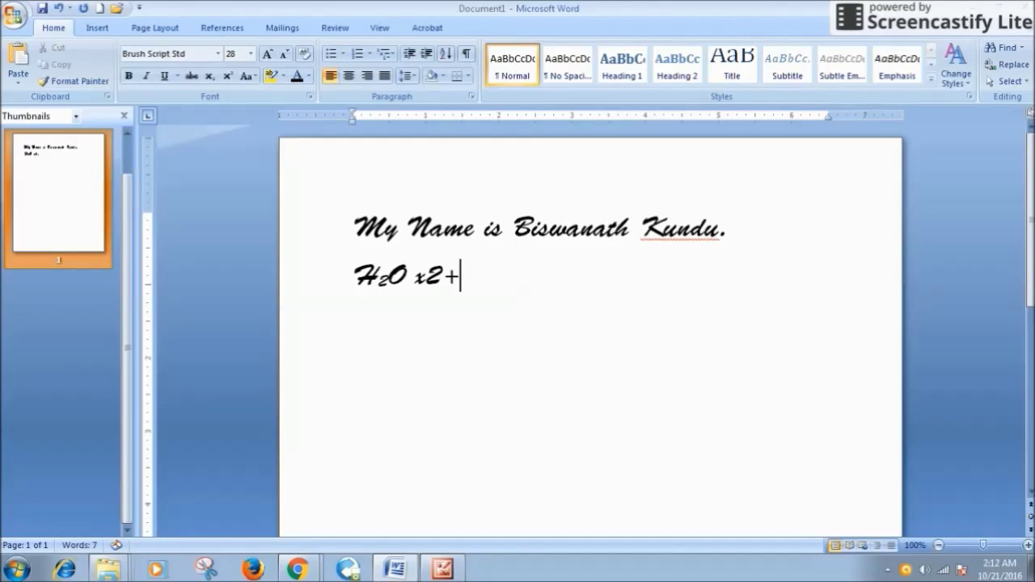
{"action": "type", "text": "y2"}
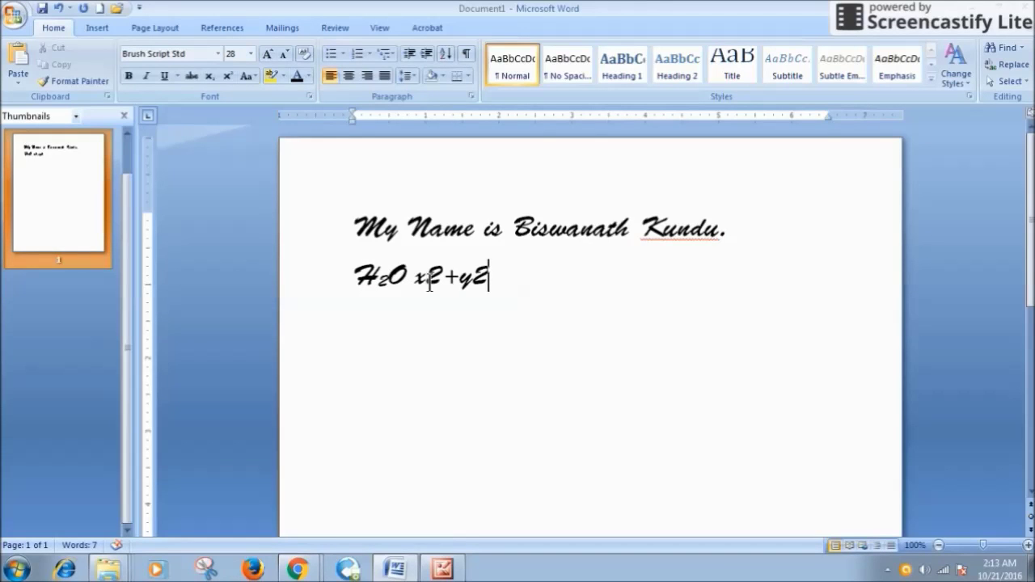
{"action": "key", "text": "BackSpace"}
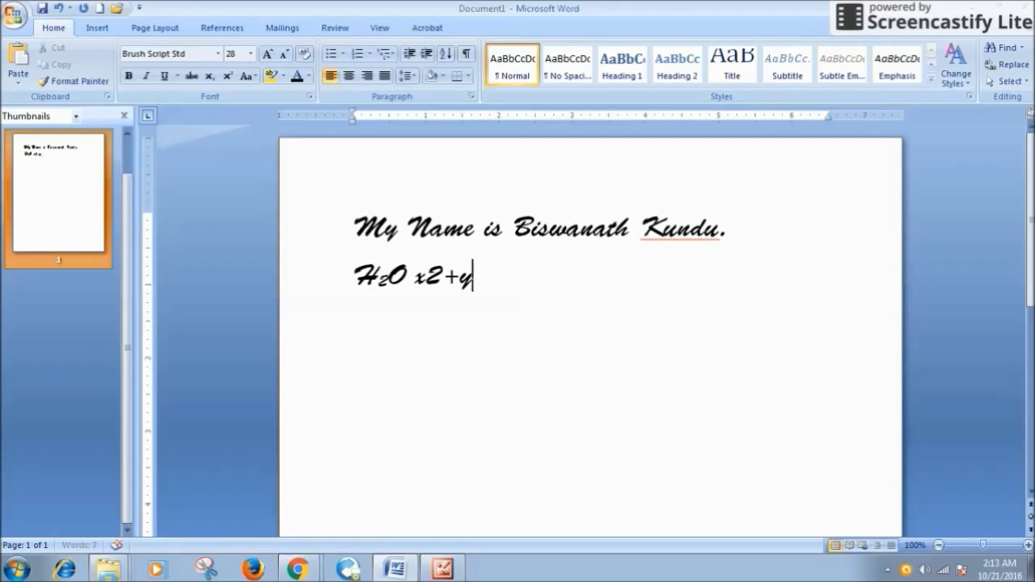
{"action": "key", "text": "BackSpace"}
{"action": "key", "text": "BackSpace"}
{"action": "key", "text": "BackSpace"}
{"action": "key", "text": "BackSpace"}
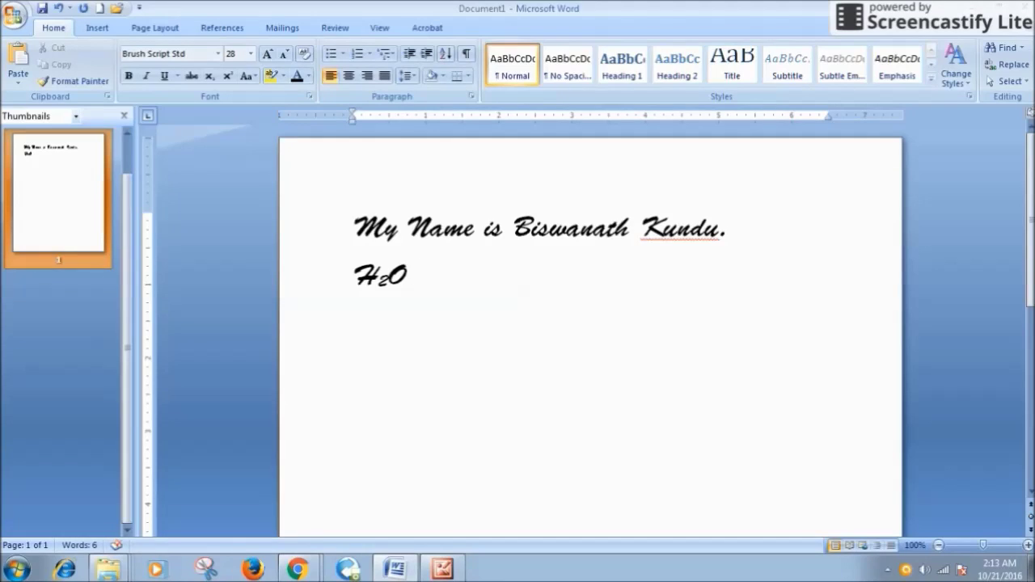
{"action": "key", "text": "Tab"}
{"action": "key", "text": "Tab"}
{"action": "key", "text": "Tab"}
{"action": "type", "text": "X"}
{"action": "type", "text": "E"}
{"action": "type", "text": "+"}
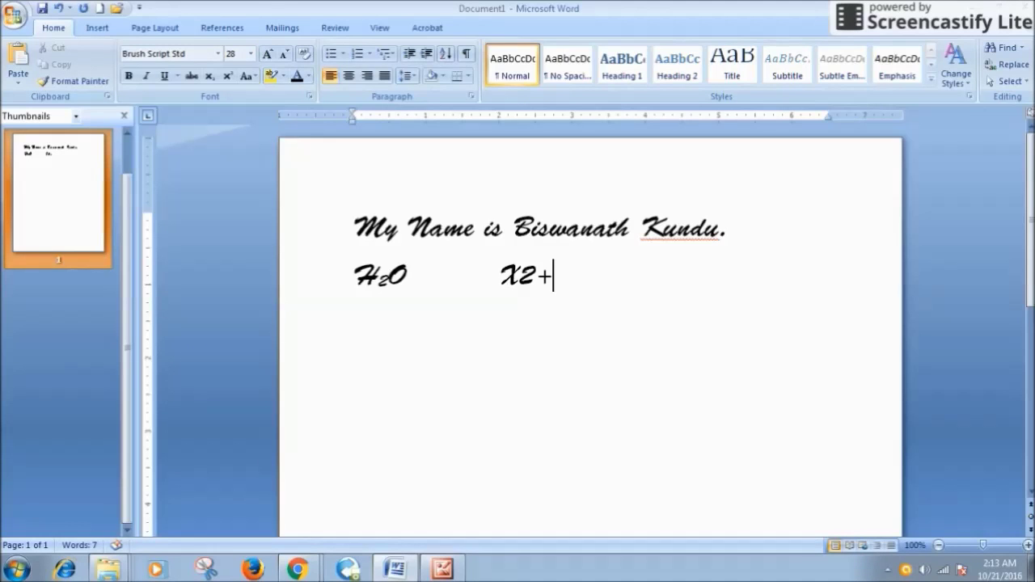
{"action": "type", "text": "Y"}
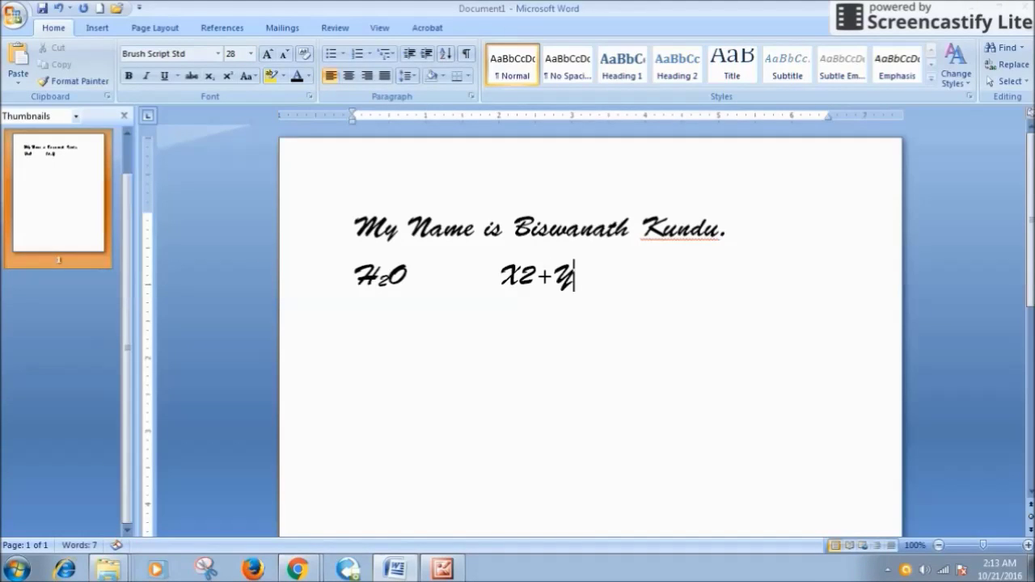
{"action": "type", "text": "2"}
Make the 2 after X and the 2 after Y superscripts.
{"action": "left_click_drag", "start_coordinate": [533, 277], "coordinate": [519, 277]}
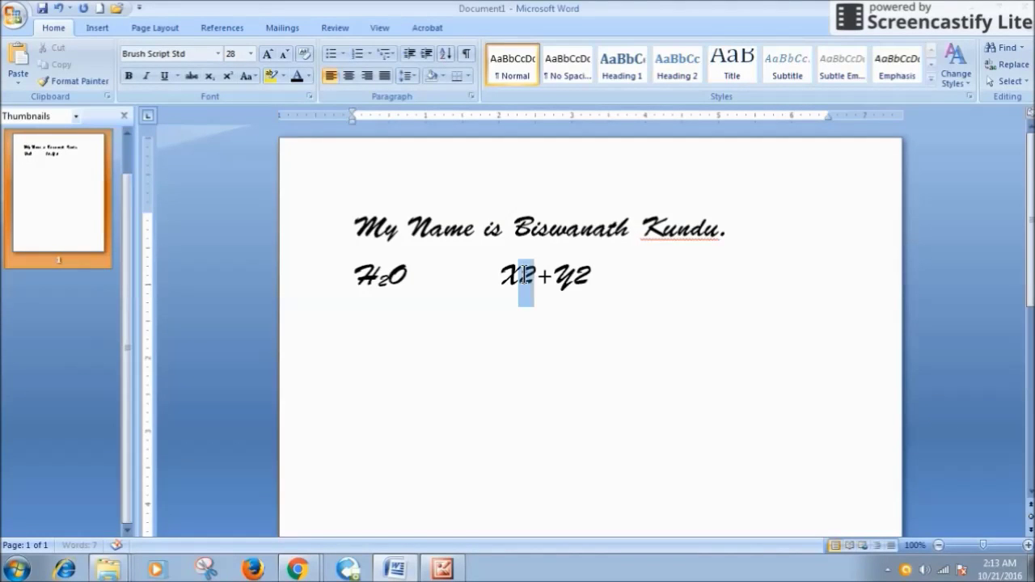
{"action": "left_click", "coordinate": [230, 74]}
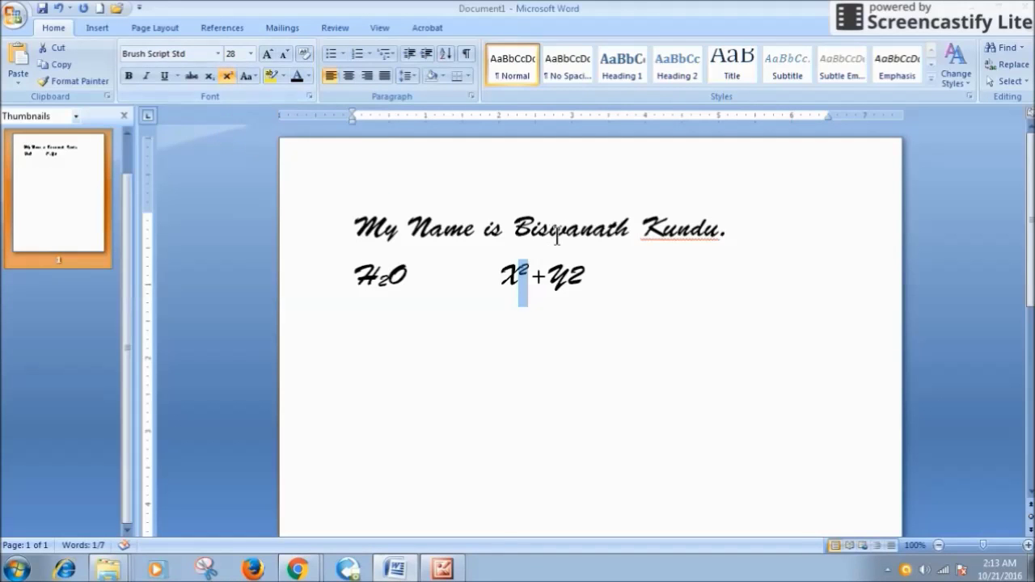
{"action": "left_click", "coordinate": [588, 275]}
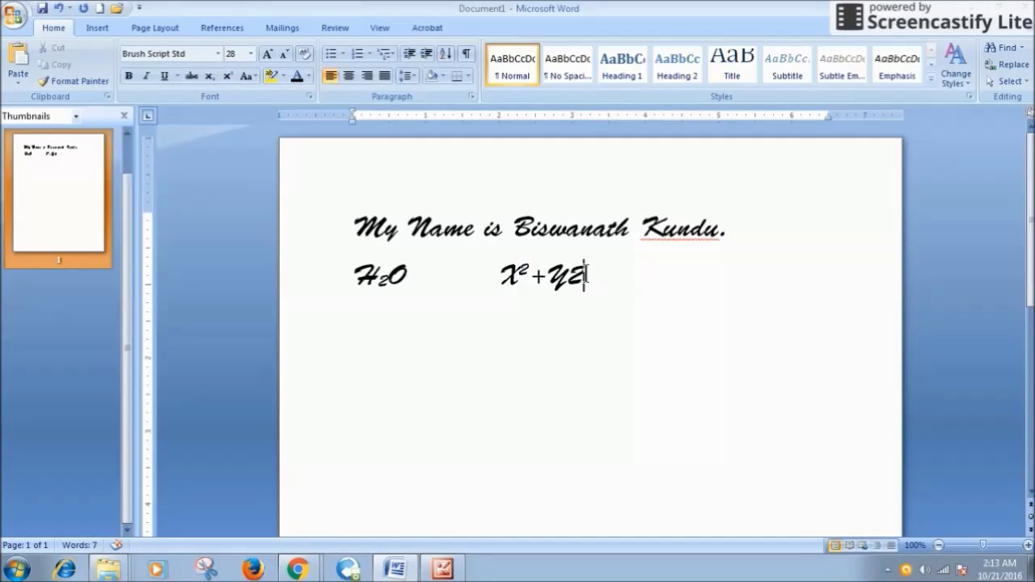
{"action": "left_click_drag", "start_coordinate": [586, 275], "coordinate": [566, 275]}
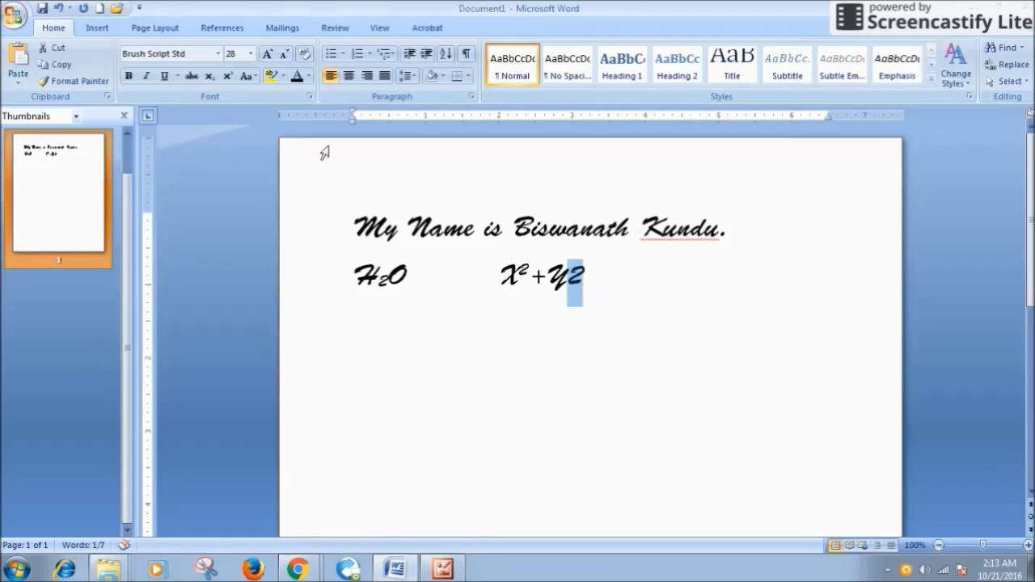
{"action": "left_click", "coordinate": [227, 77]}
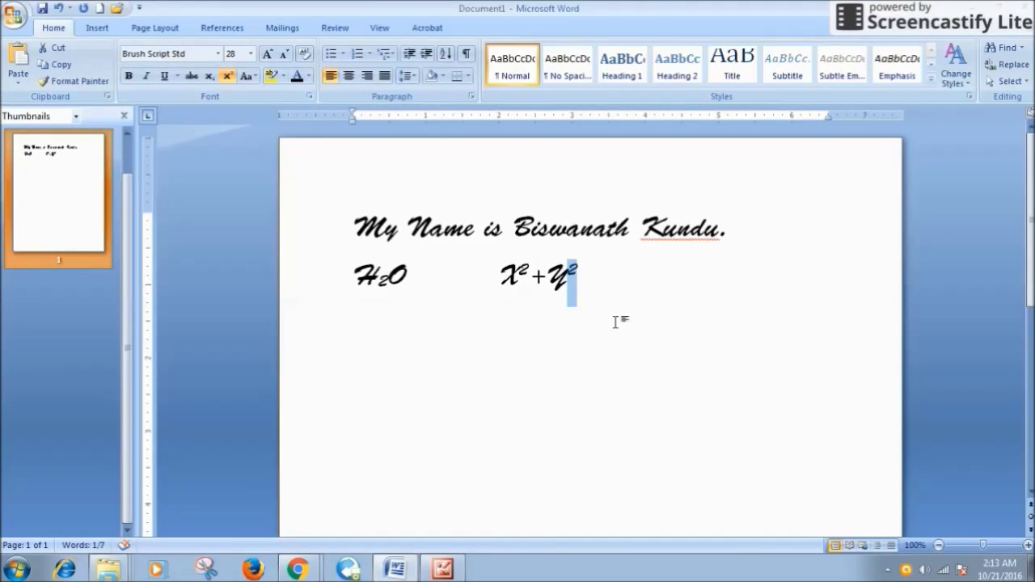
{"action": "left_click", "coordinate": [593, 275]}
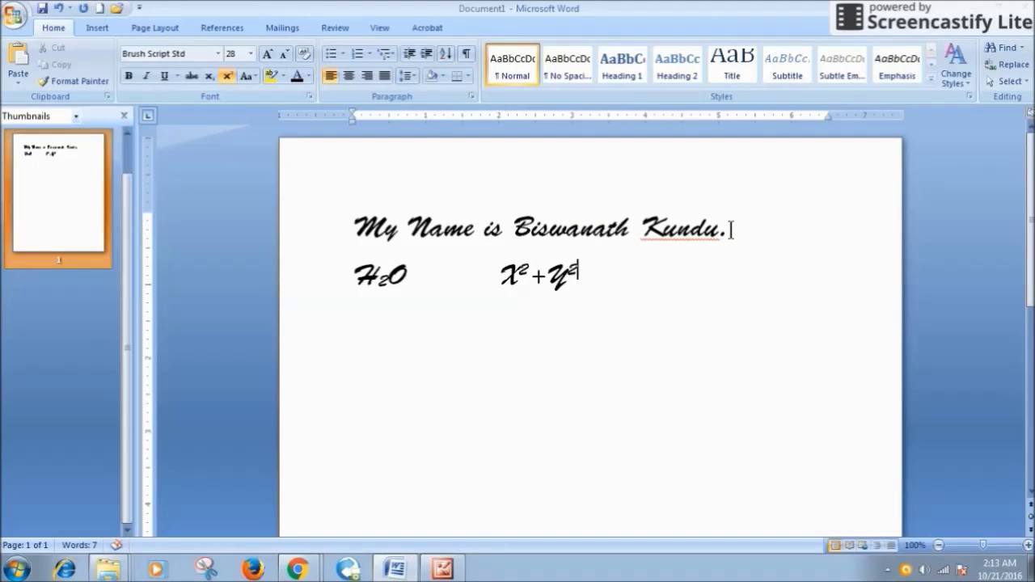
{"action": "left_click_drag", "start_coordinate": [729, 230], "coordinate": [336, 235]}
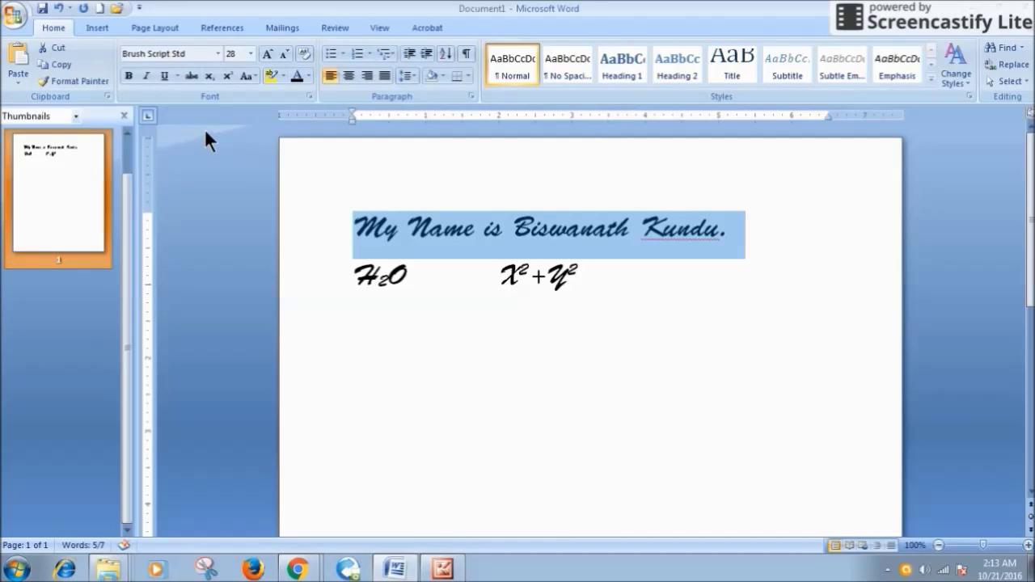
{"action": "left_click", "coordinate": [191, 75]}
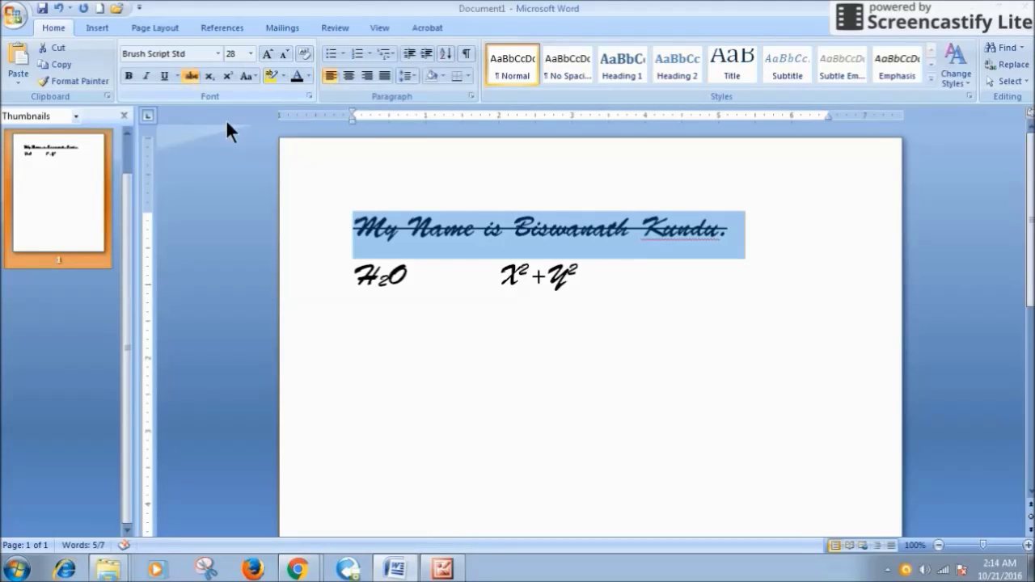
{"action": "left_click", "coordinate": [193, 77]}
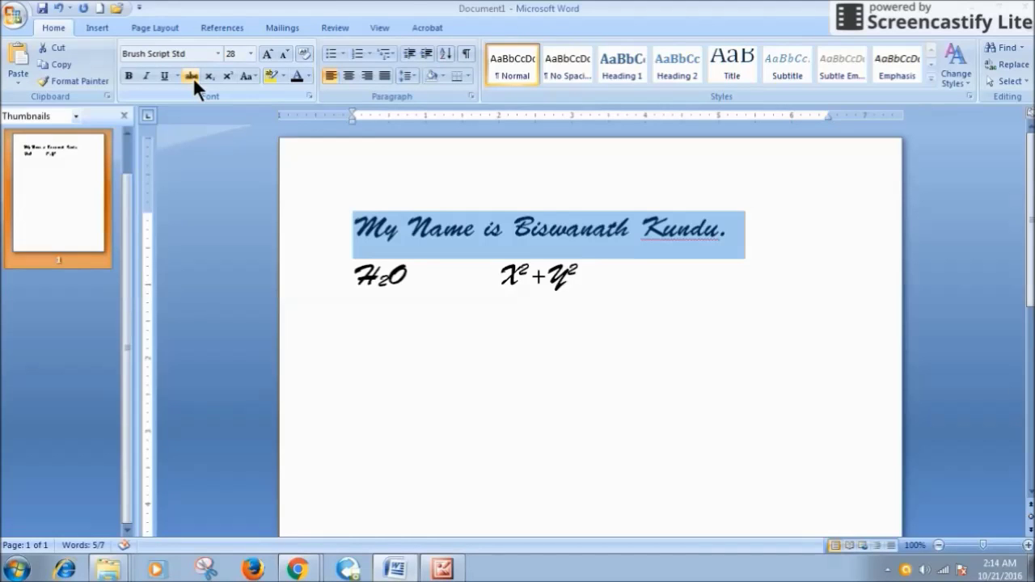
{"action": "left_click", "coordinate": [626, 283]}
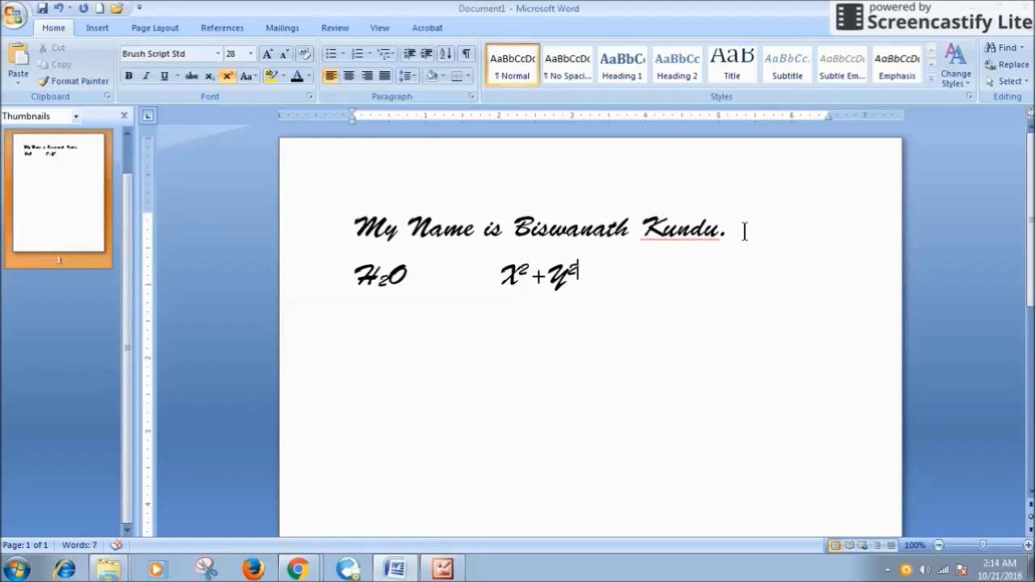
{"action": "left_click_drag", "start_coordinate": [744, 232], "coordinate": [364, 236]}
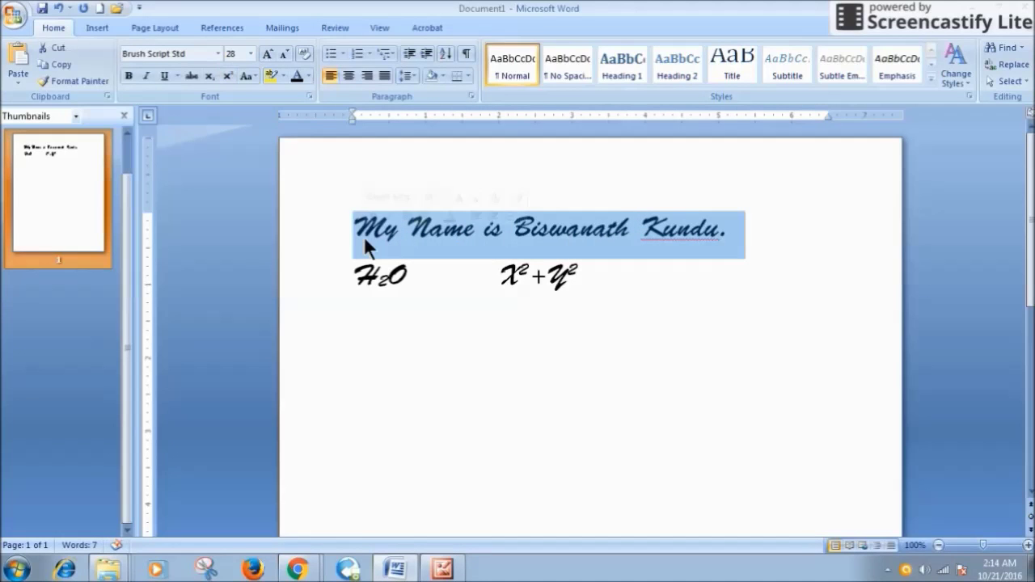
{"action": "left_click", "coordinate": [186, 72]}
{"action": "left_click", "coordinate": [186, 72]}
{"action": "left_click", "coordinate": [618, 279]}
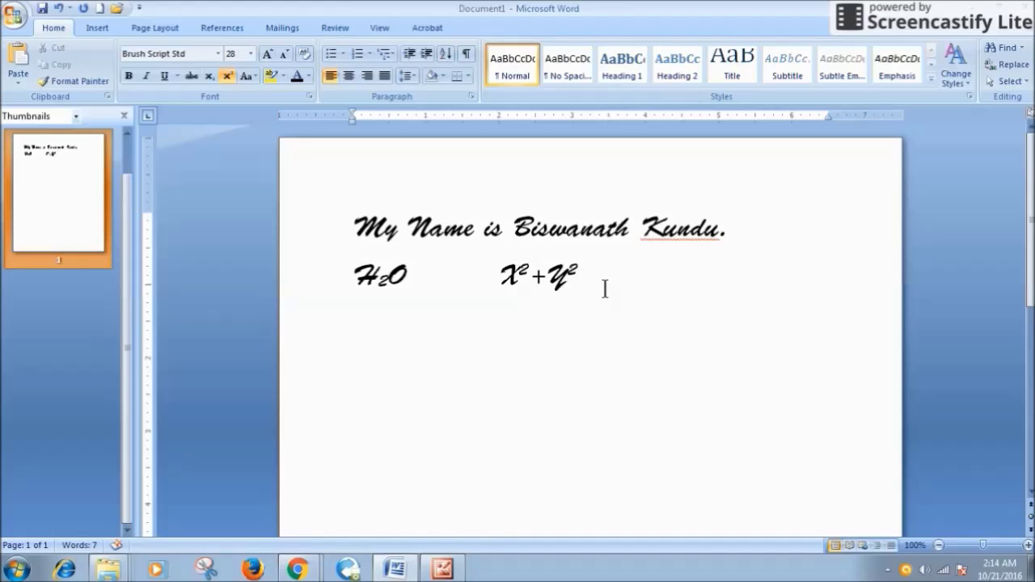
Highlight the name and period at the end of the first sentence in yellow.
{"action": "left_click_drag", "start_coordinate": [744, 231], "coordinate": [517, 235]}
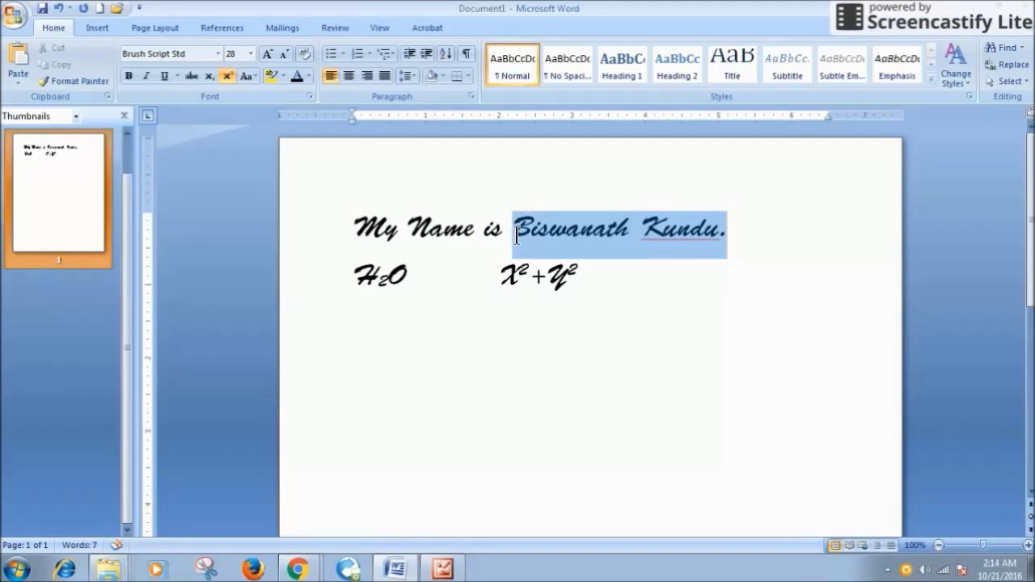
{"action": "left_click", "coordinate": [282, 74]}
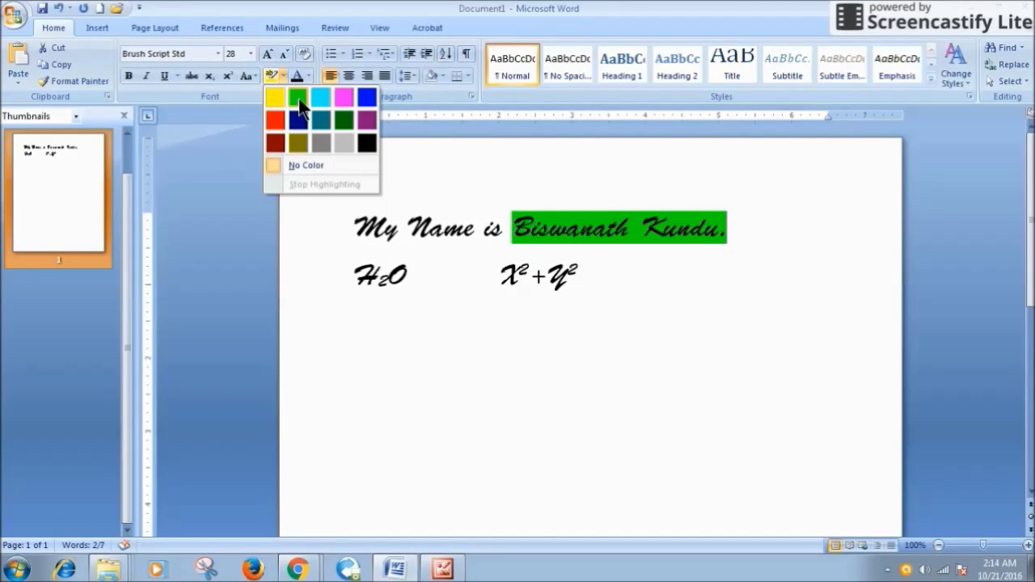
{"action": "left_click", "coordinate": [267, 90]}
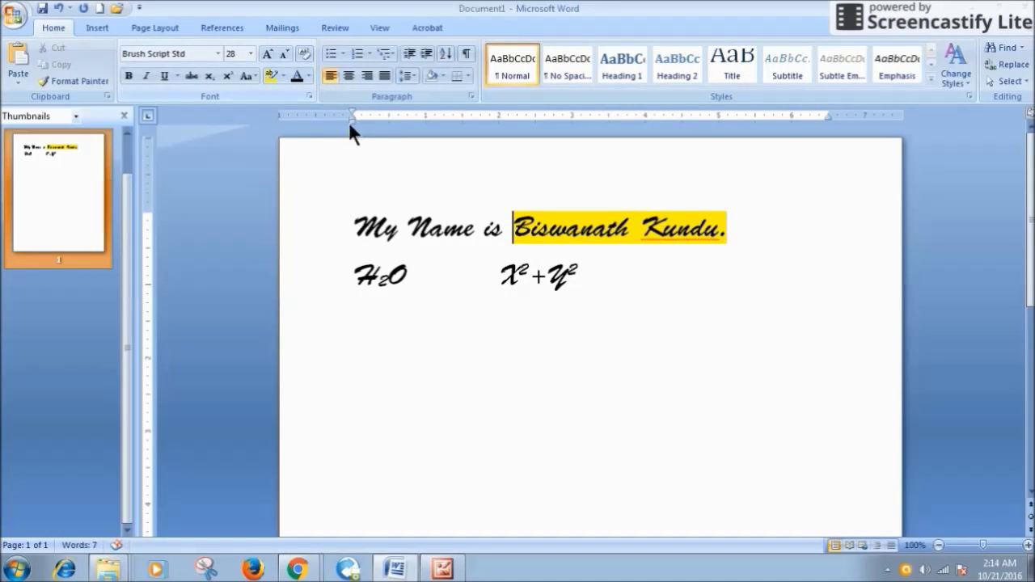
{"action": "mouse_move", "coordinate": [729, 232]}
{"action": "left_mouse_down"}
{"action": "mouse_move", "coordinate": [647, 229]}
{"action": "mouse_move", "coordinate": [602, 212]}
{"action": "mouse_move", "coordinate": [576, 224]}
{"action": "left_mouse_up"}
{"action": "left_click", "coordinate": [744, 226]}
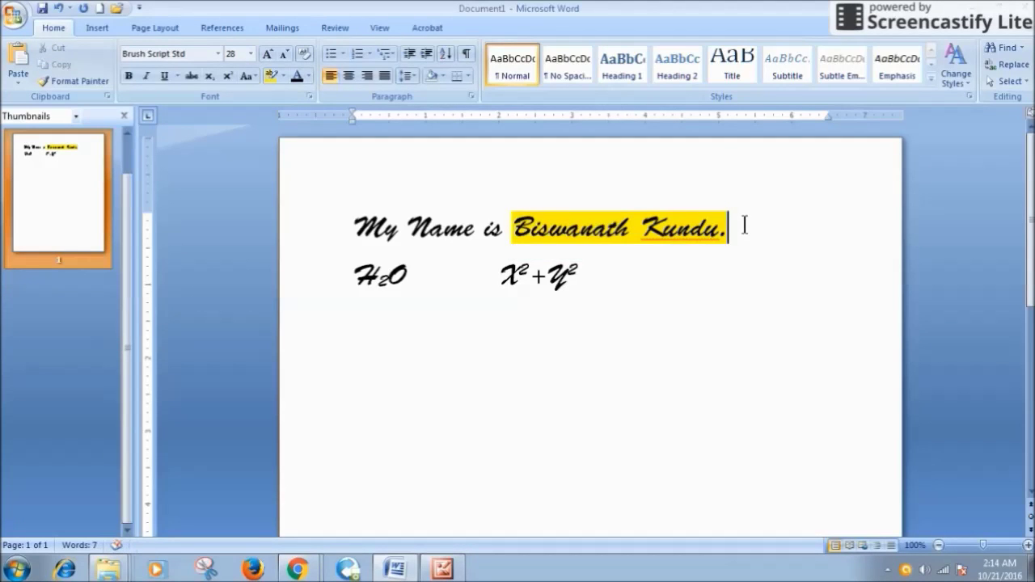
Apply a font colour to the highlighted name, then select both lines.
{"action": "left_click_drag", "start_coordinate": [734, 229], "coordinate": [590, 232]}
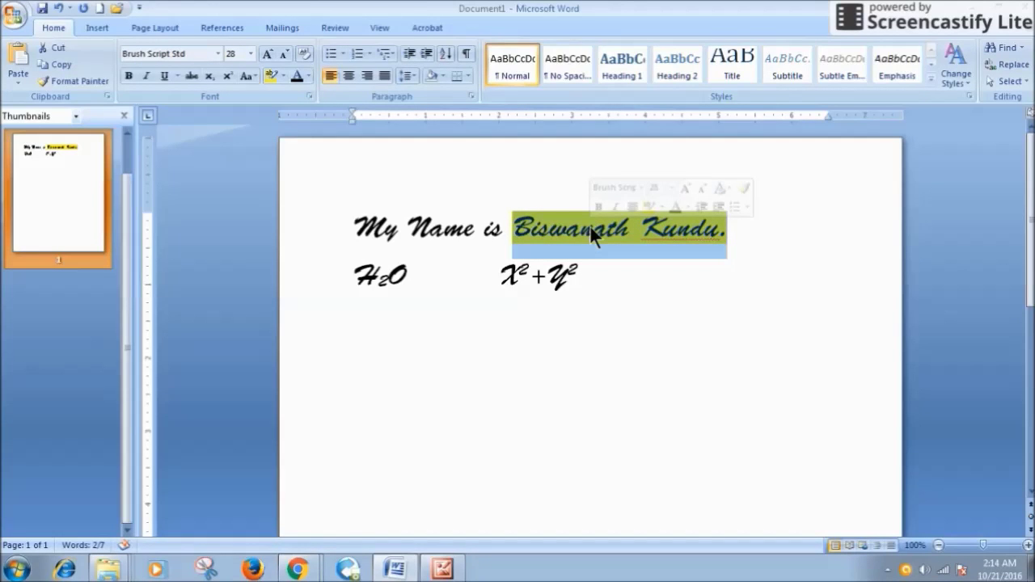
{"action": "left_click", "coordinate": [308, 76]}
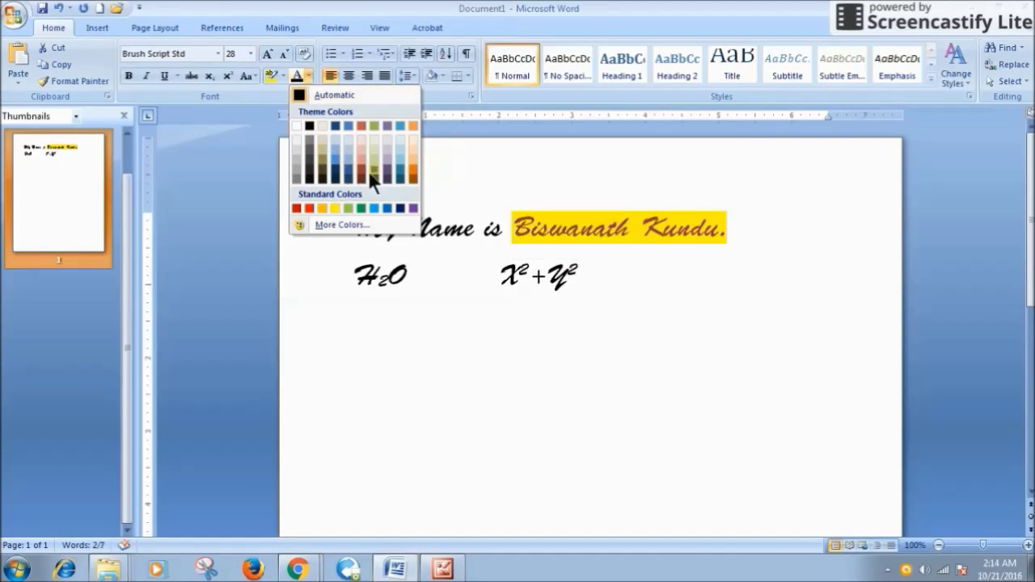
{"action": "left_click", "coordinate": [399, 209]}
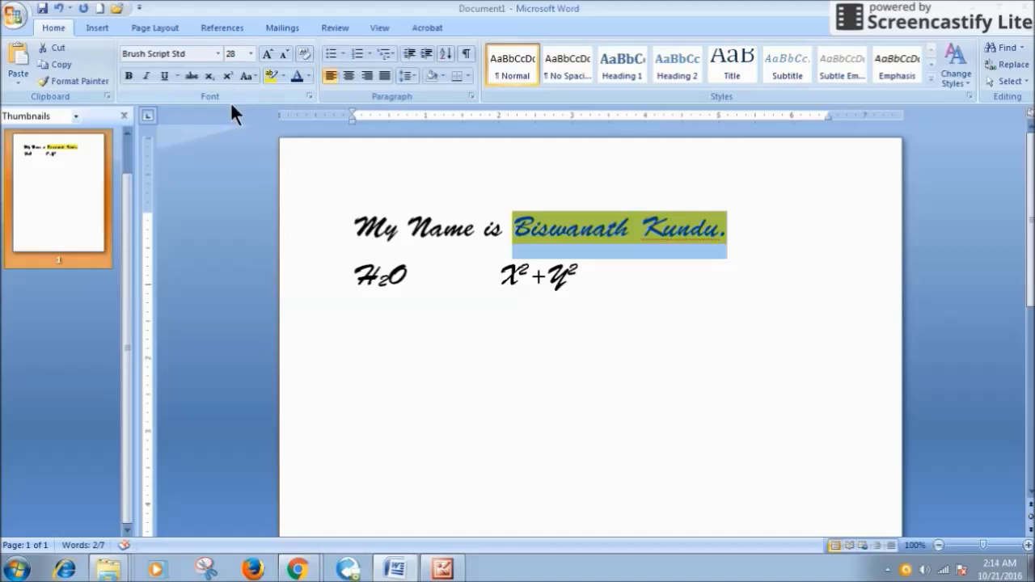
{"action": "left_click", "coordinate": [751, 239]}
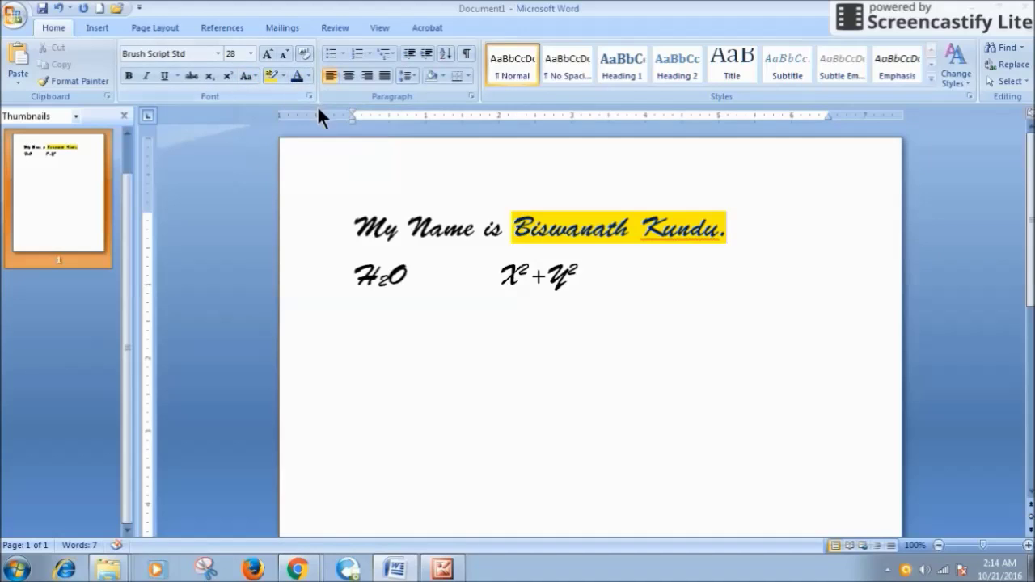
{"action": "left_click_drag", "start_coordinate": [602, 291], "coordinate": [376, 232]}
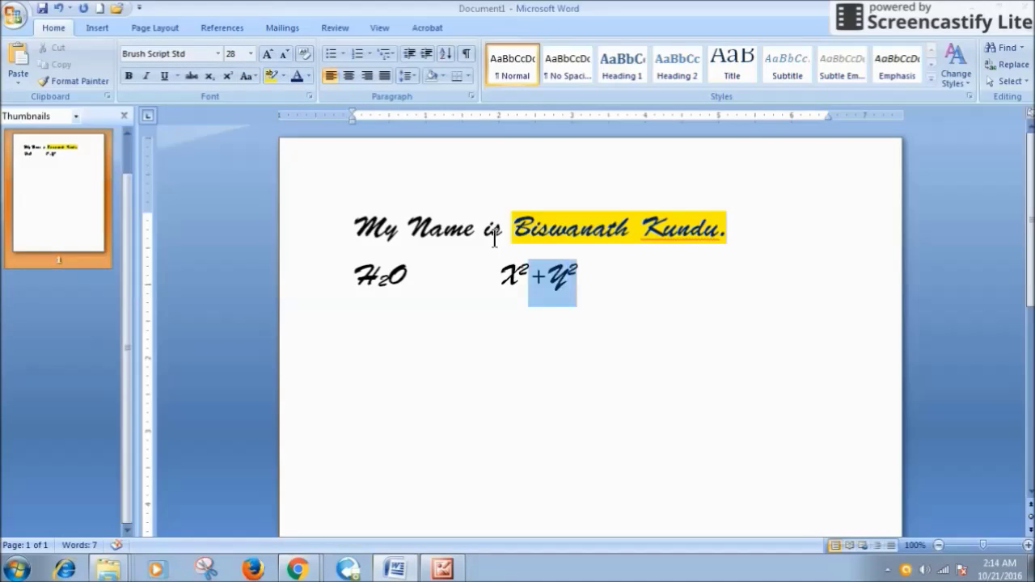
Clear formatting from both lines and set all the text to 18 pt.
{"action": "left_click", "coordinate": [302, 53]}
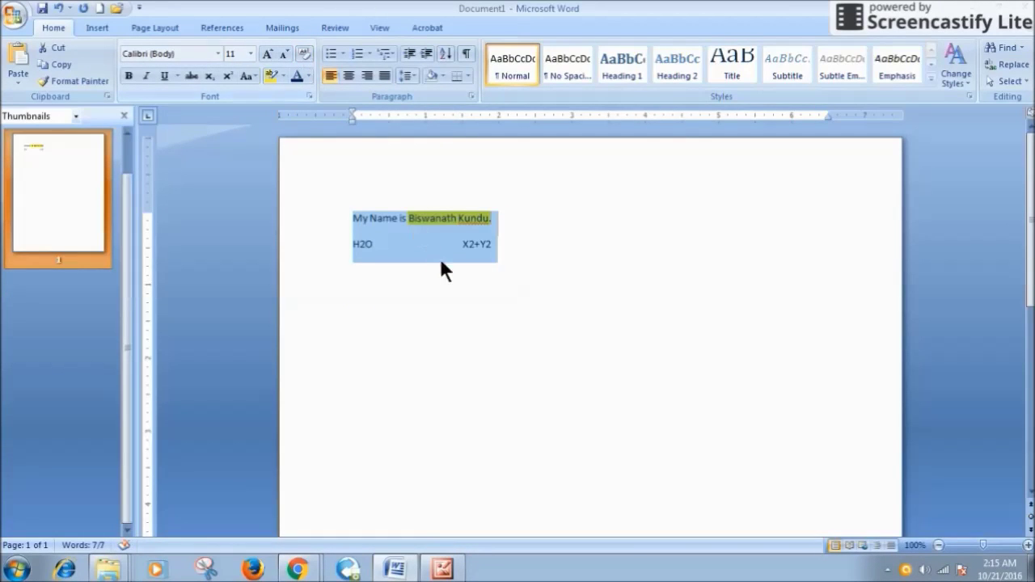
{"action": "left_click", "coordinate": [545, 223]}
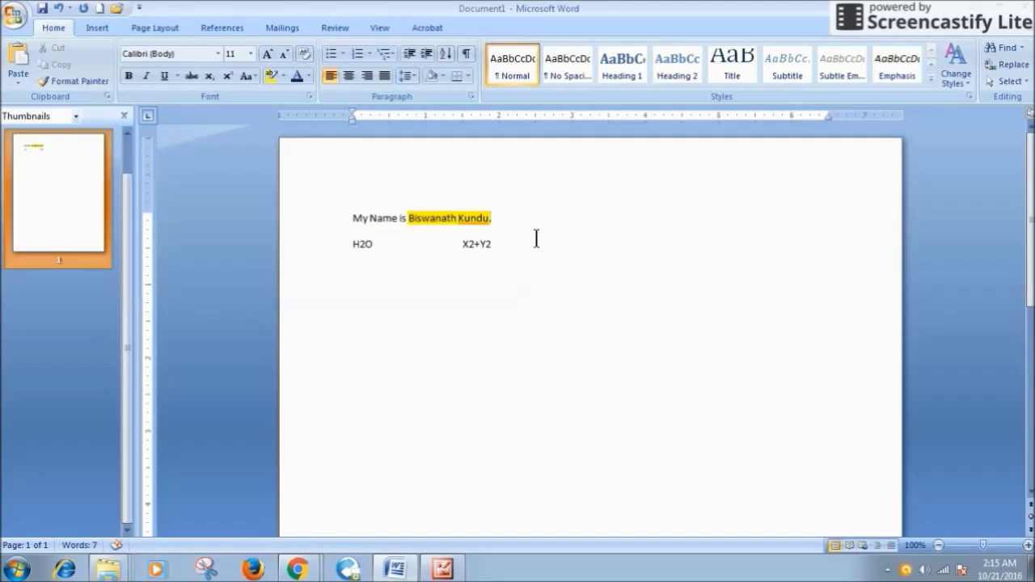
{"action": "key", "text": "ctrl+a"}
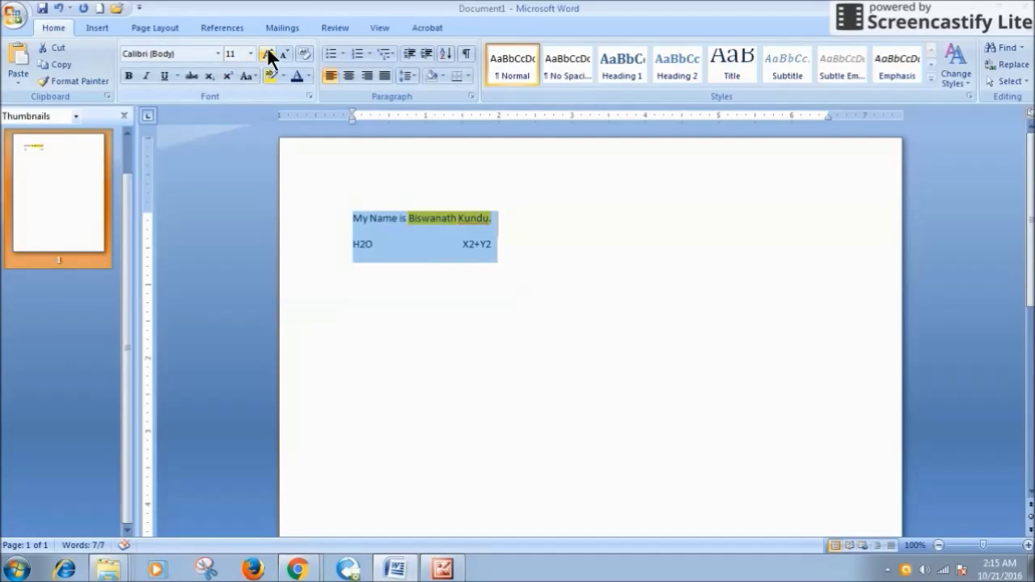
{"action": "left_click", "coordinate": [252, 53]}
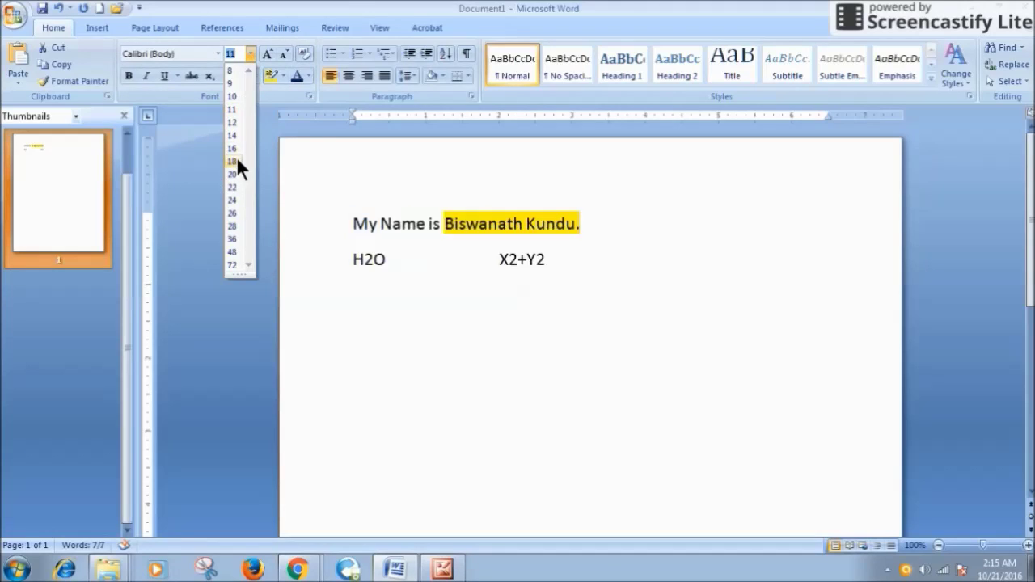
{"action": "left_click", "coordinate": [235, 161]}
{"action": "left_click", "coordinate": [574, 268]}
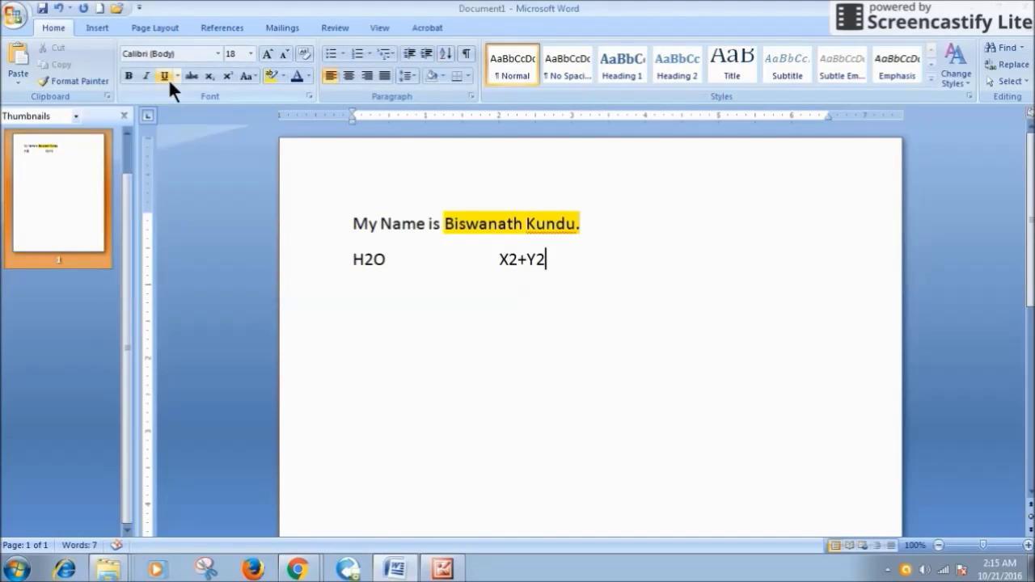
{"action": "left_click_drag", "start_coordinate": [588, 223], "coordinate": [353, 229]}
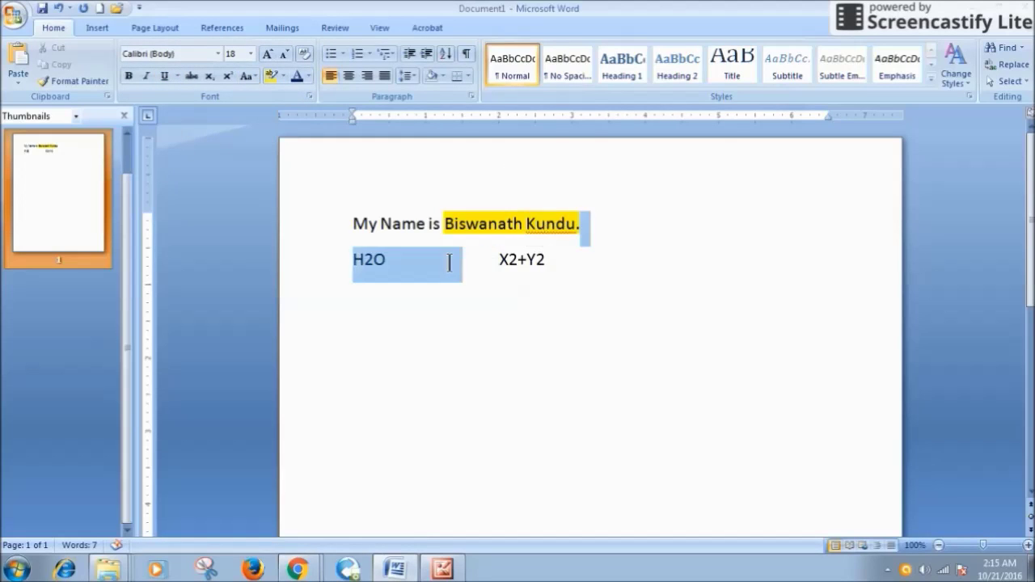
Leave the first sentence italic only, removing the trial underline and bold.
{"action": "left_click", "coordinate": [162, 73]}
{"action": "left_click", "coordinate": [146, 73]}
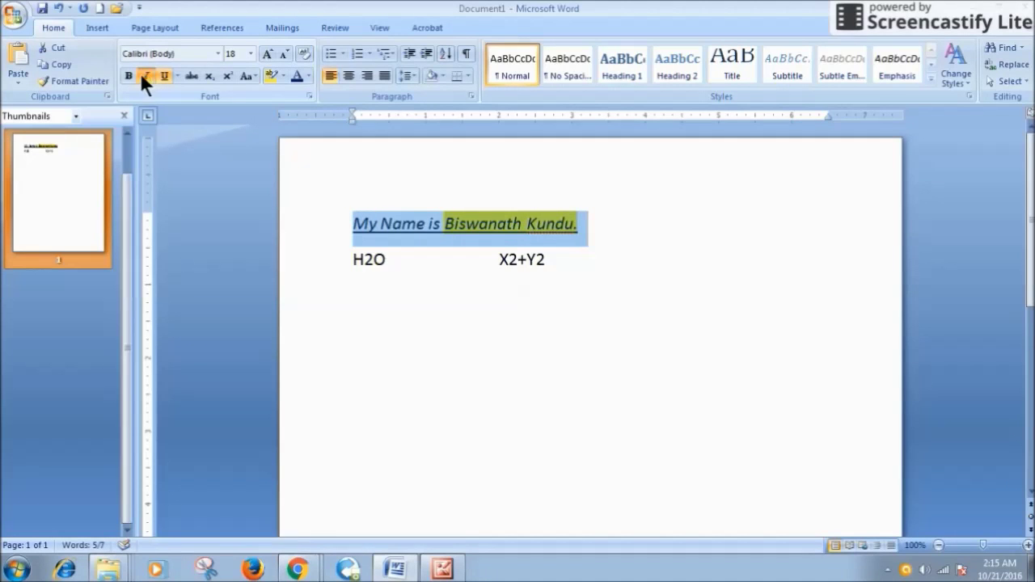
{"action": "left_click", "coordinate": [127, 76]}
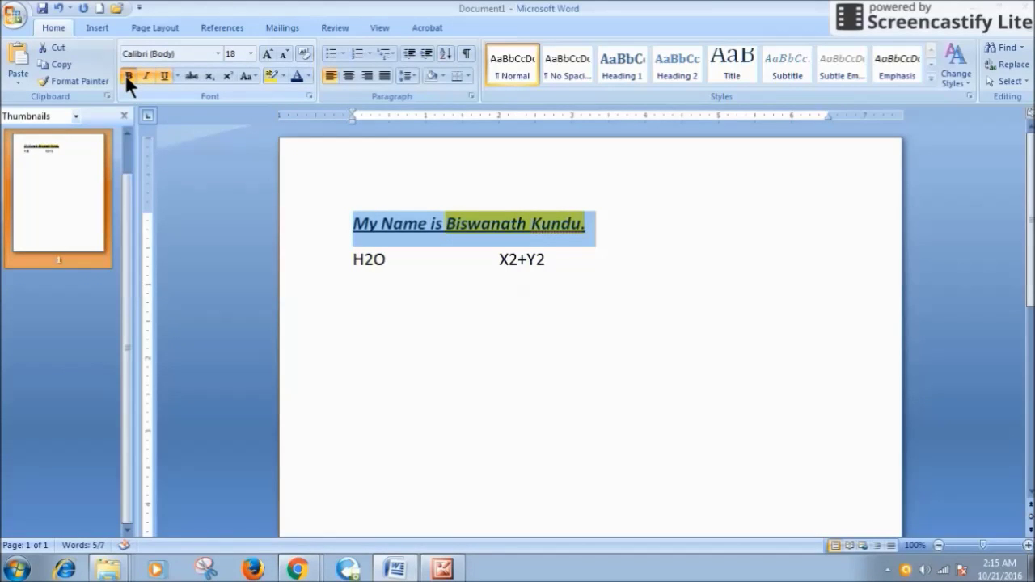
{"action": "left_click", "coordinate": [127, 75]}
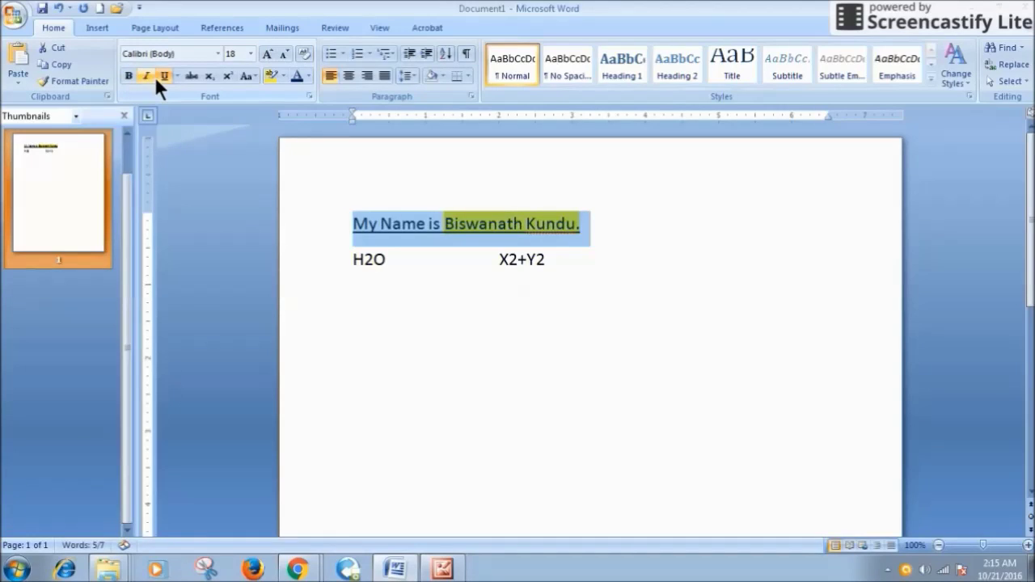
{"action": "left_click", "coordinate": [161, 76]}
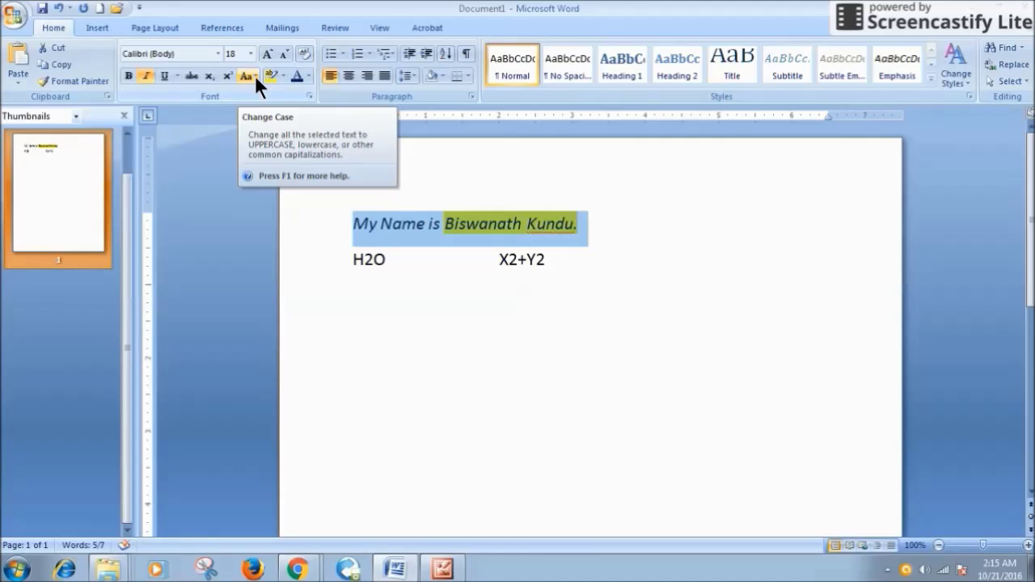
Try UPPERCASE, lowercase and Sentence case on the highlighted name.
{"action": "left_click", "coordinate": [599, 223]}
{"action": "left_click_drag", "start_coordinate": [580, 223], "coordinate": [446, 217]}
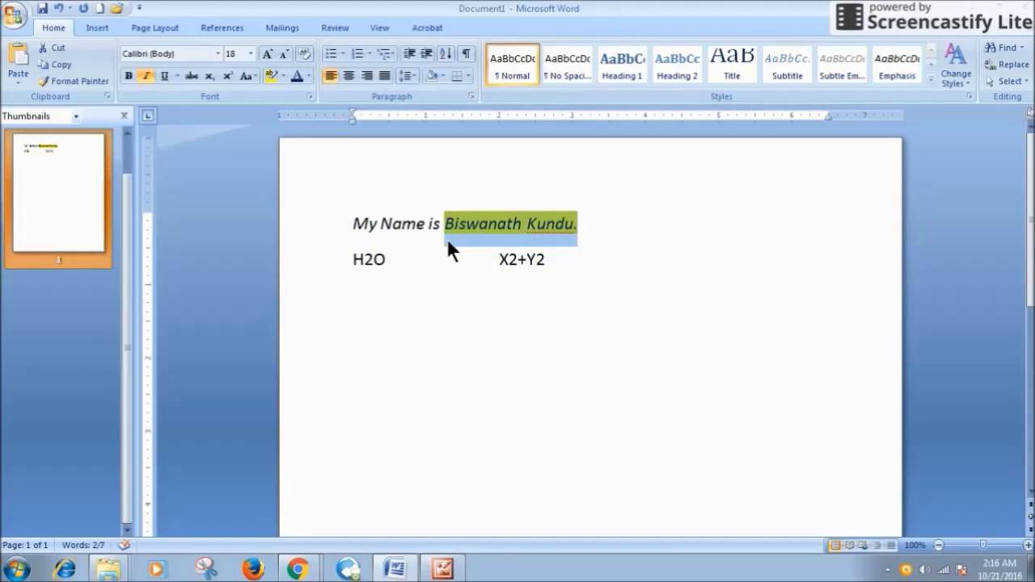
{"action": "left_click", "coordinate": [252, 74]}
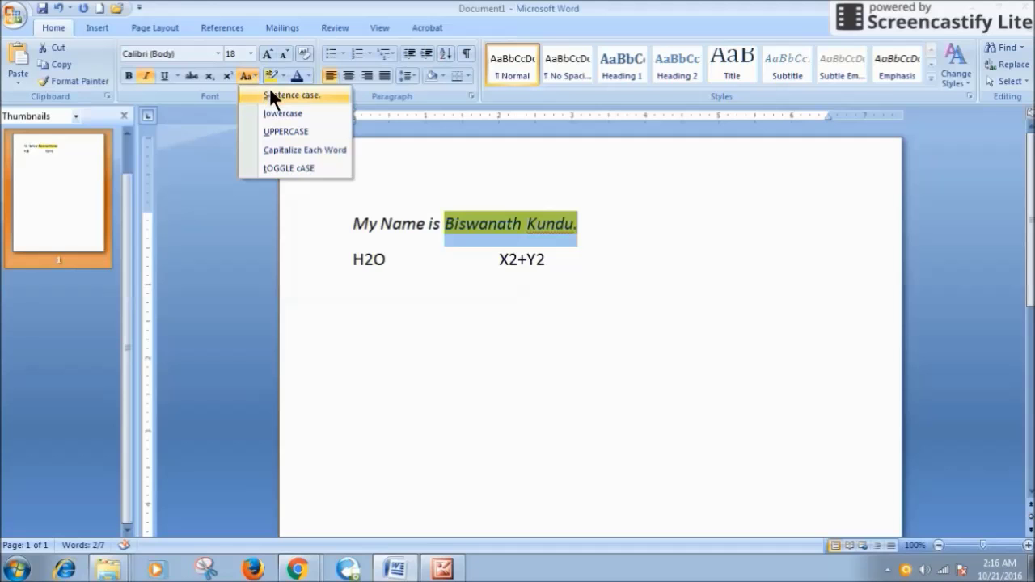
{"action": "left_click", "coordinate": [289, 132]}
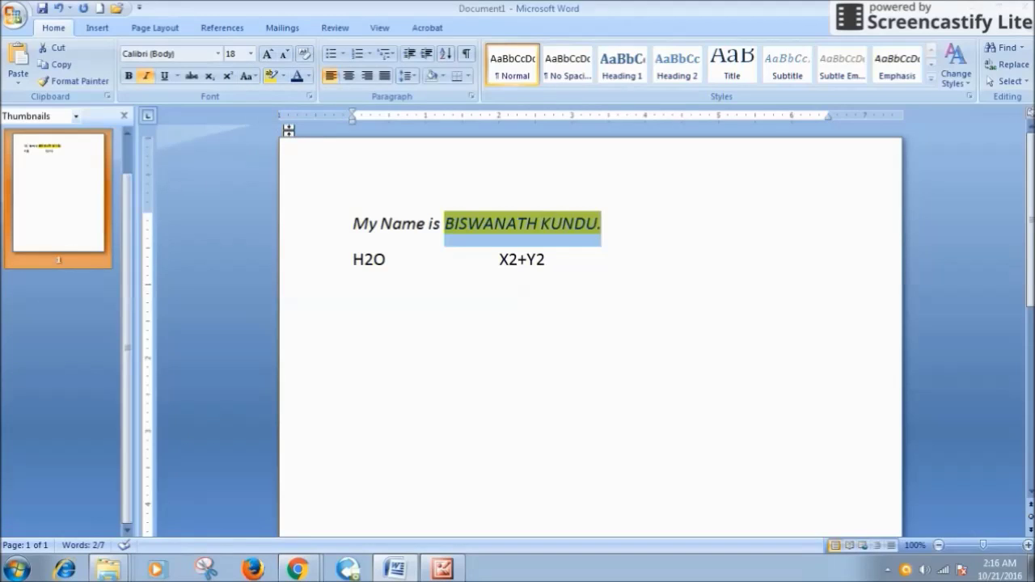
{"action": "left_click", "coordinate": [253, 74]}
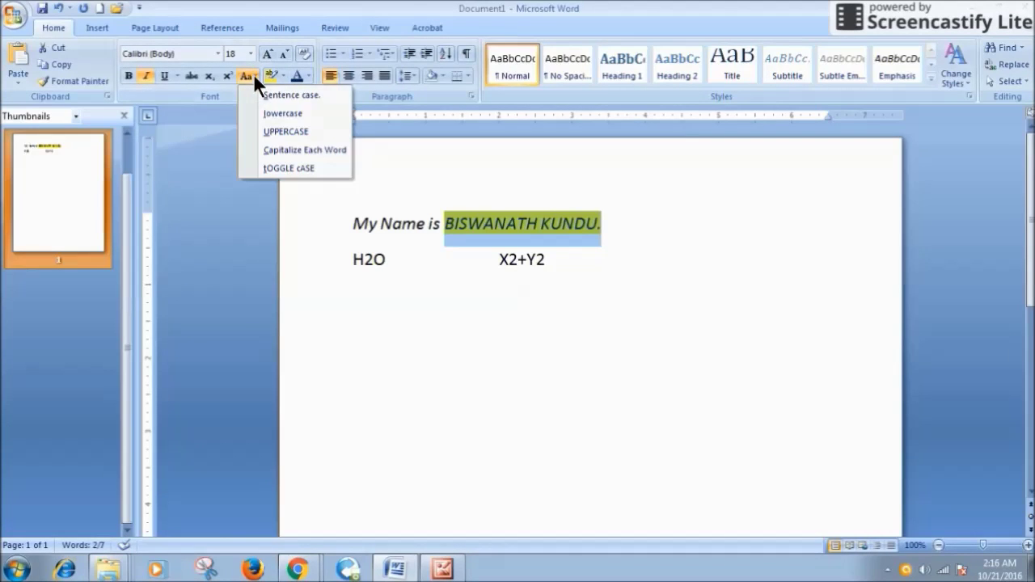
{"action": "left_click", "coordinate": [280, 117]}
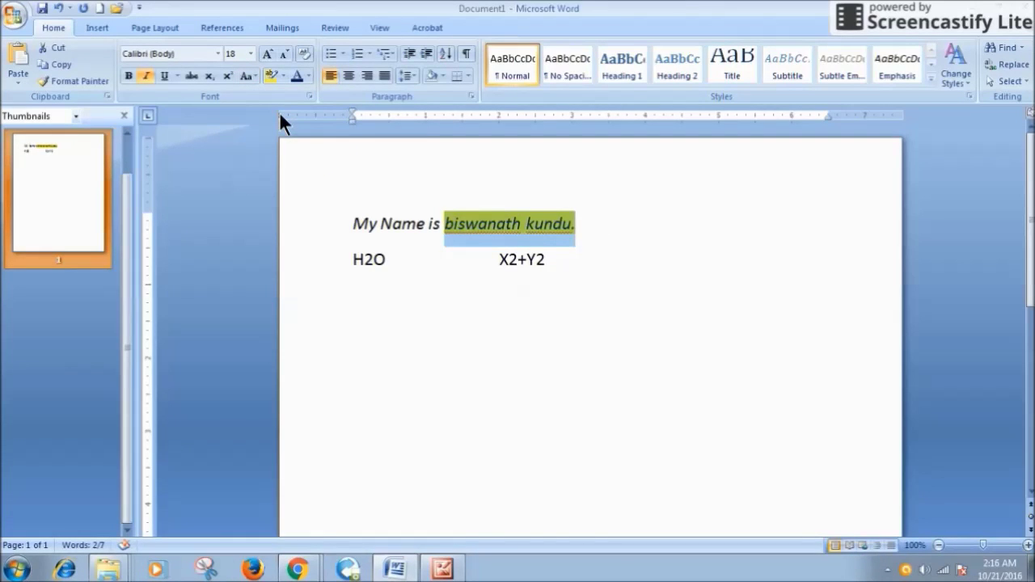
{"action": "left_click", "coordinate": [252, 74]}
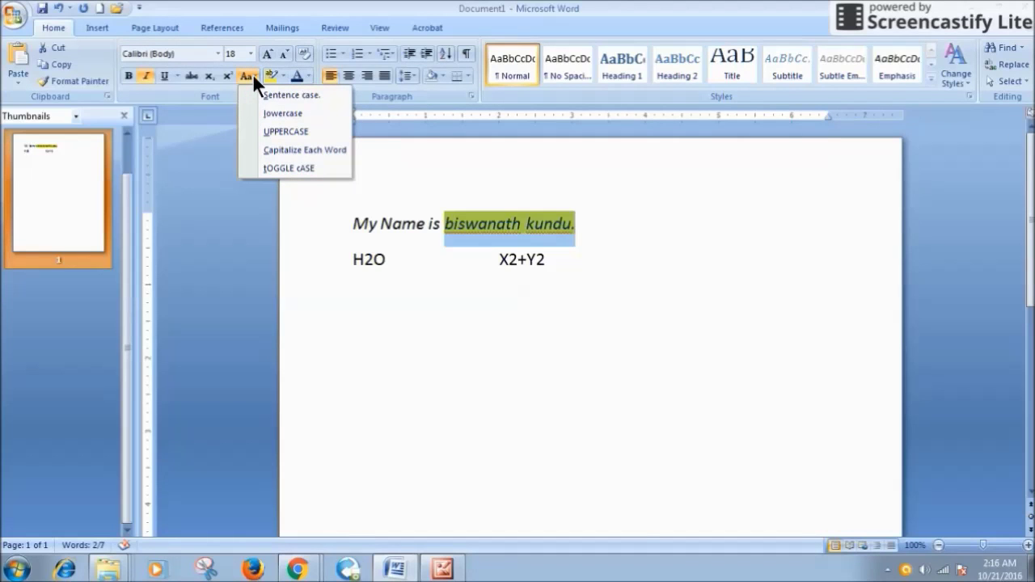
{"action": "left_click", "coordinate": [302, 95]}
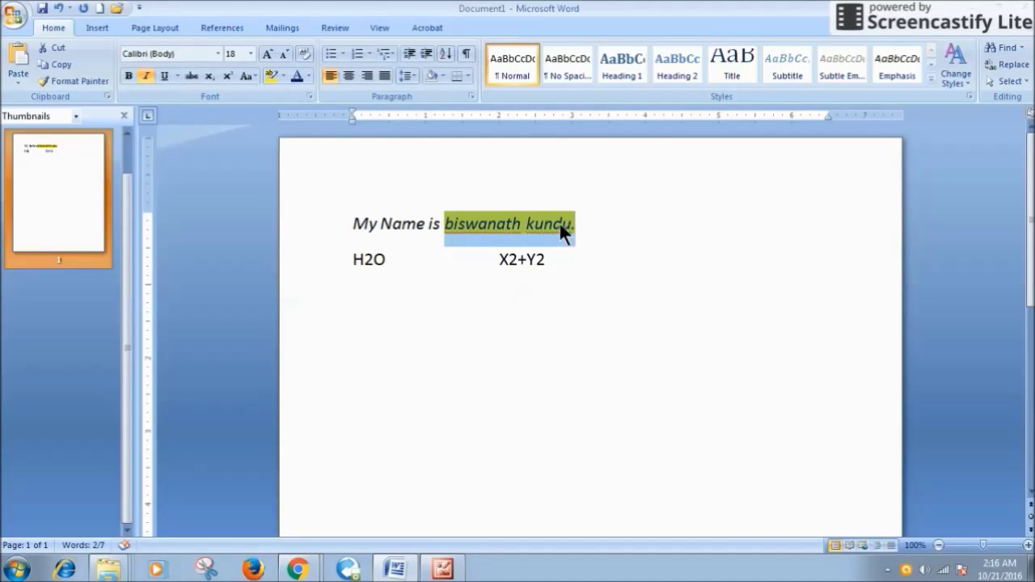
{"action": "left_click", "coordinate": [251, 76]}
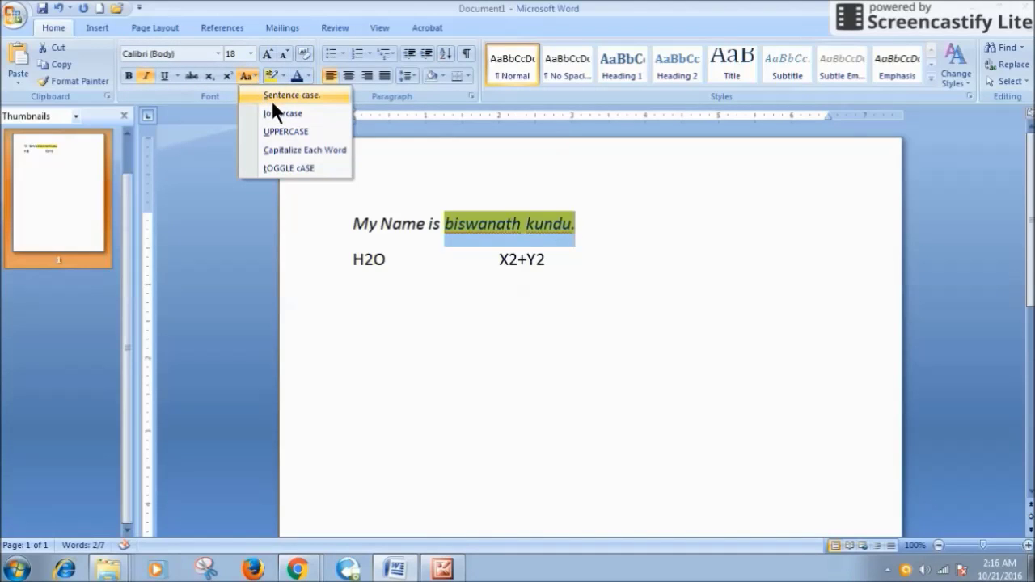
{"action": "left_click", "coordinate": [275, 96]}
Change the capital M of 'My' to a lowercase m.
{"action": "left_click_drag", "start_coordinate": [587, 222], "coordinate": [356, 211]}
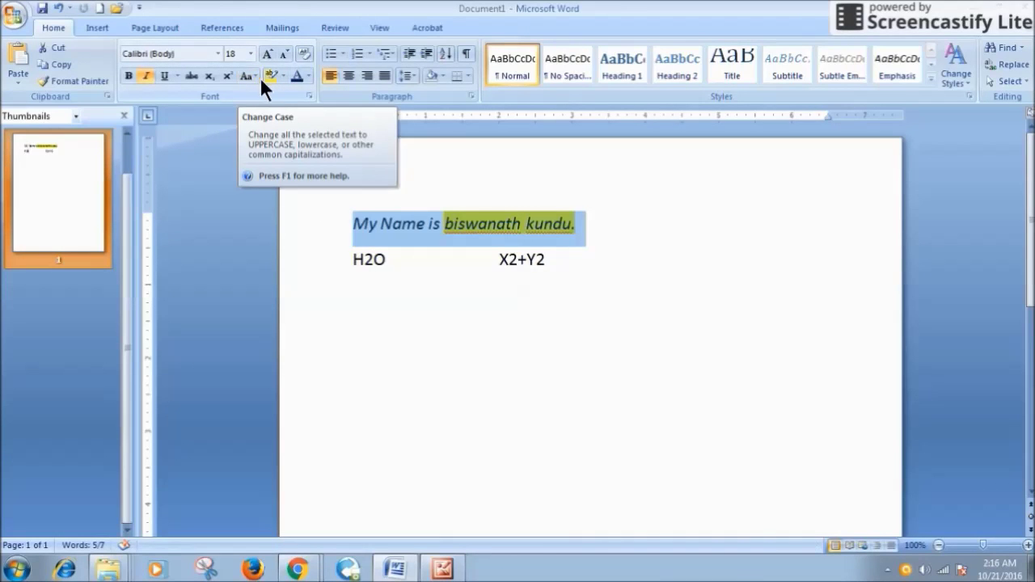
{"action": "left_click", "coordinate": [368, 220]}
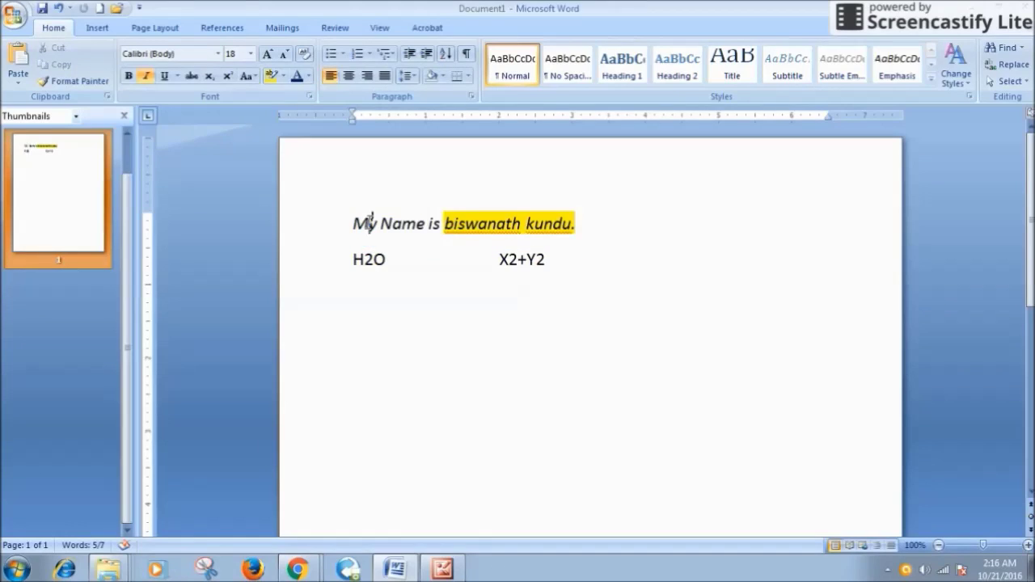
{"action": "key", "text": "BackSpace"}
{"action": "type", "text": "m"}
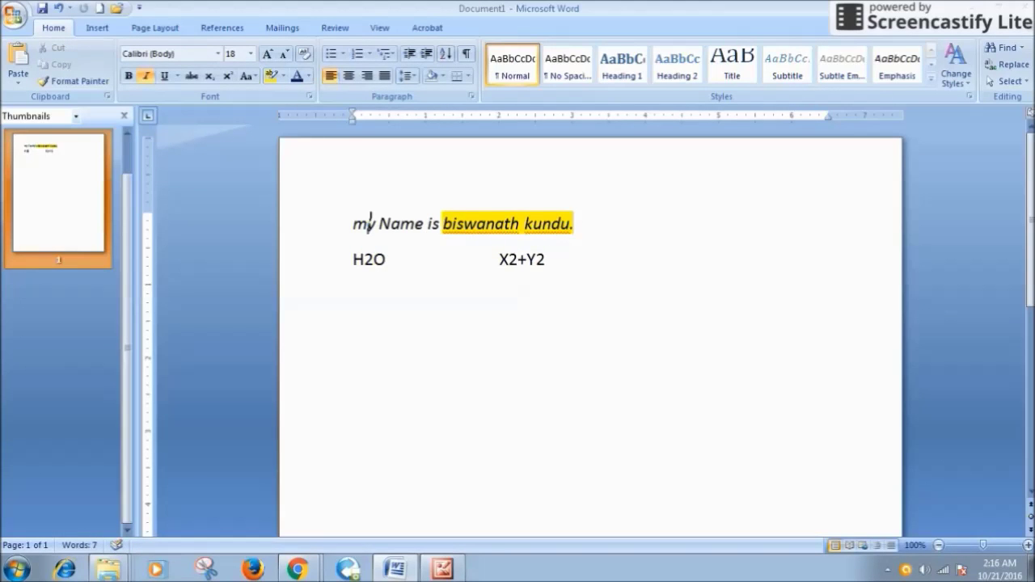
Apply Sentence case to the whole first sentence.
{"action": "left_click_drag", "start_coordinate": [575, 224], "coordinate": [351, 226]}
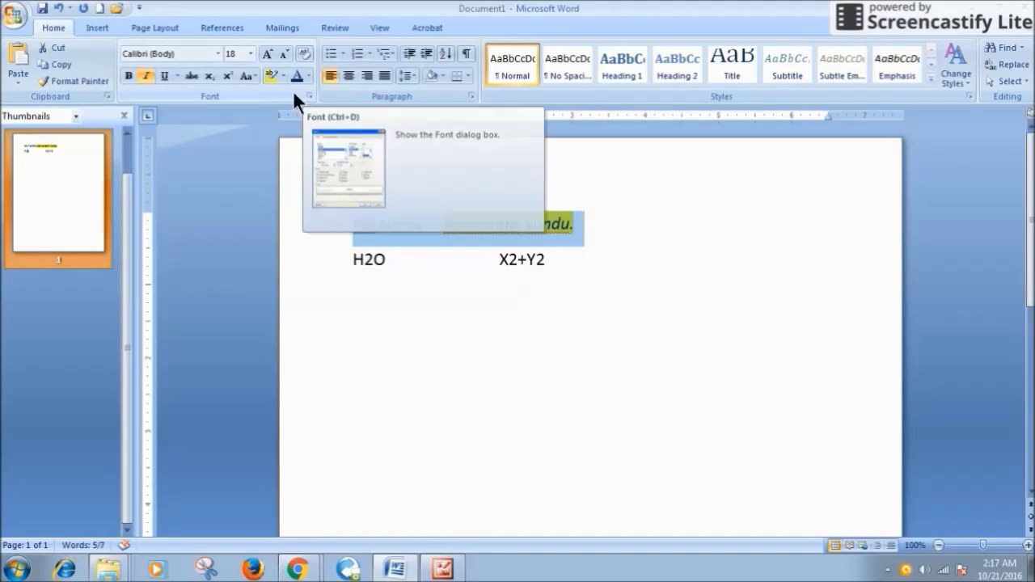
{"action": "left_click", "coordinate": [253, 74]}
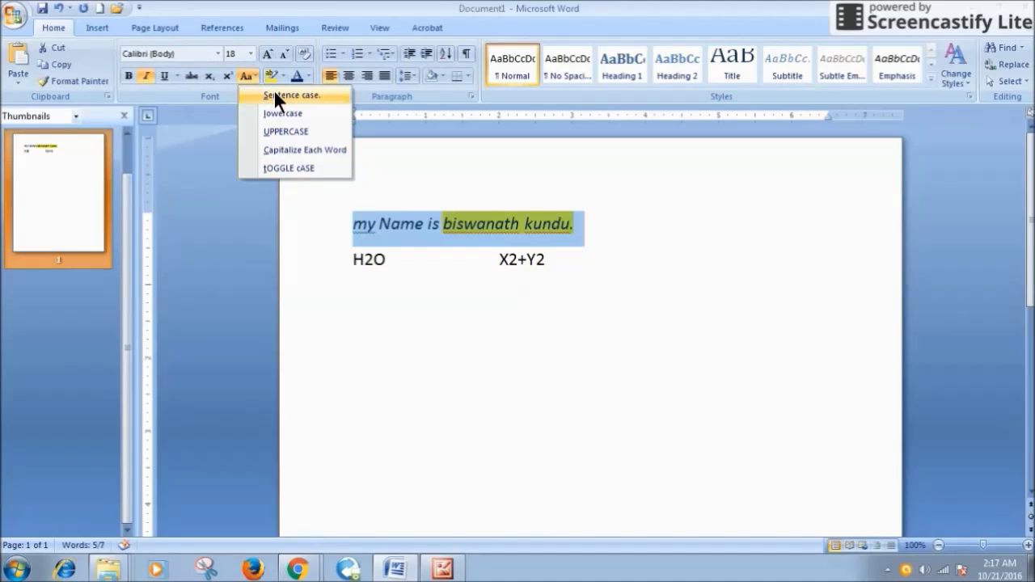
{"action": "left_click", "coordinate": [274, 94]}
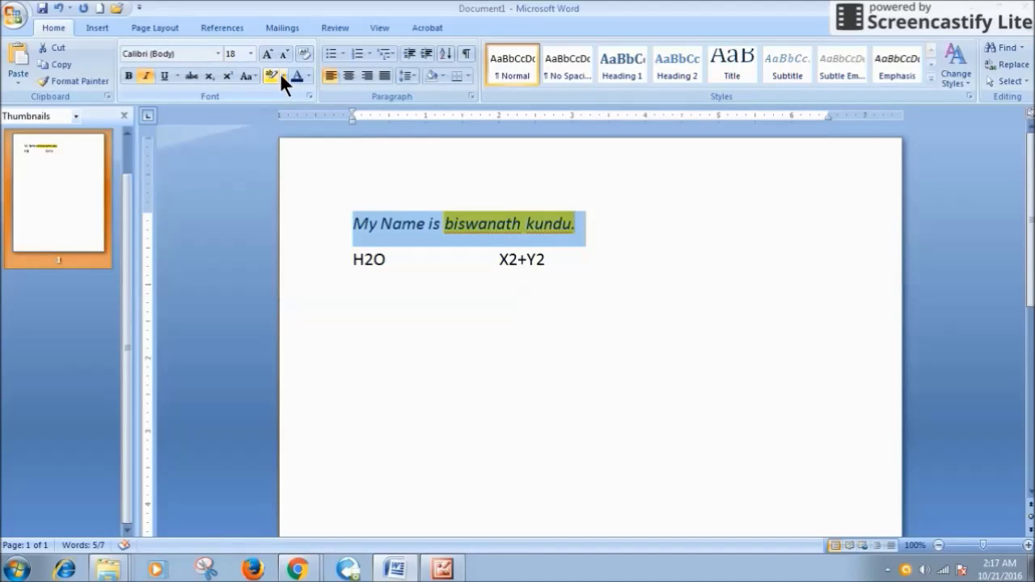
{"action": "key", "text": "ctrl+z"}
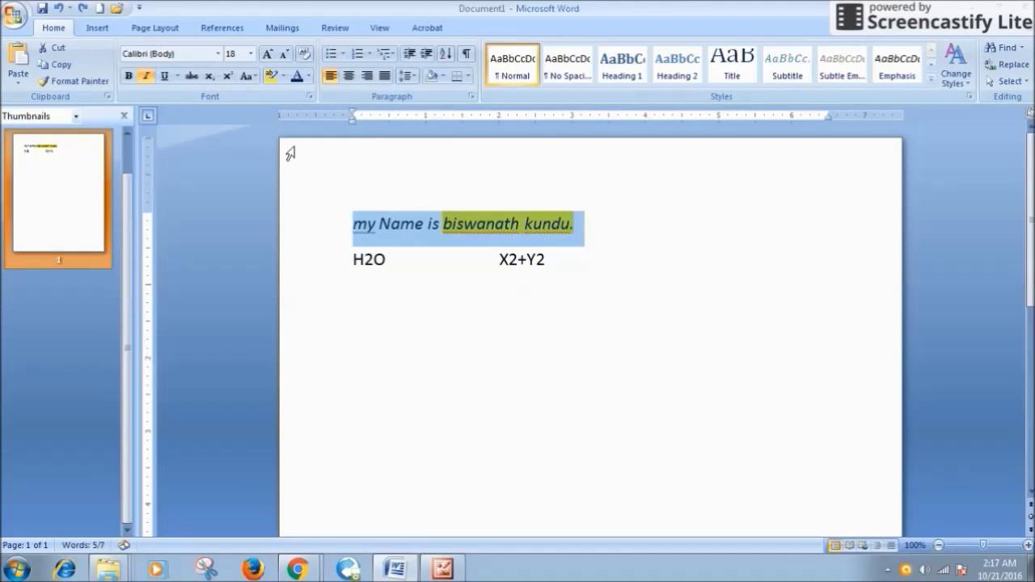
{"action": "left_click", "coordinate": [254, 76]}
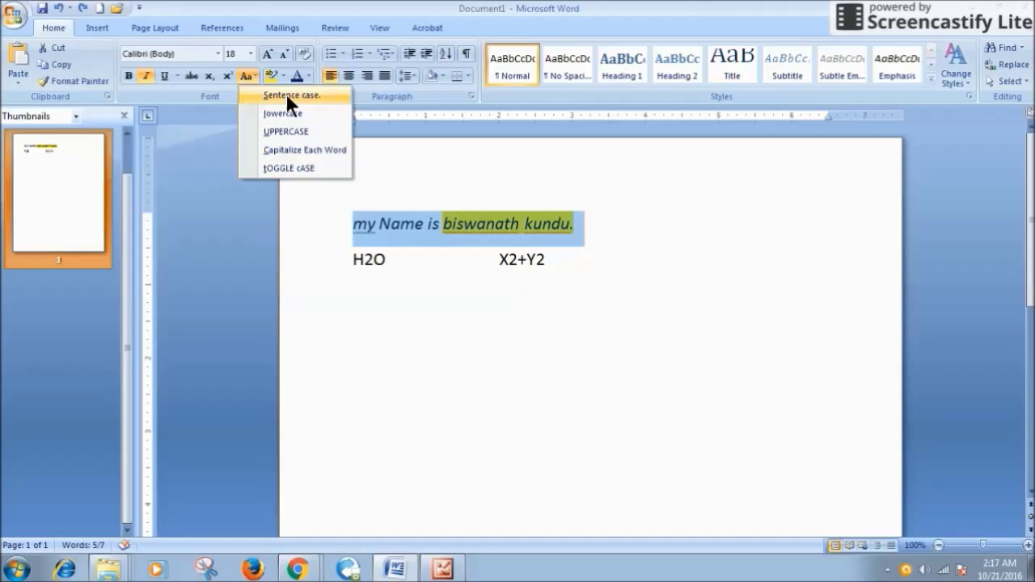
{"action": "left_click", "coordinate": [284, 95]}
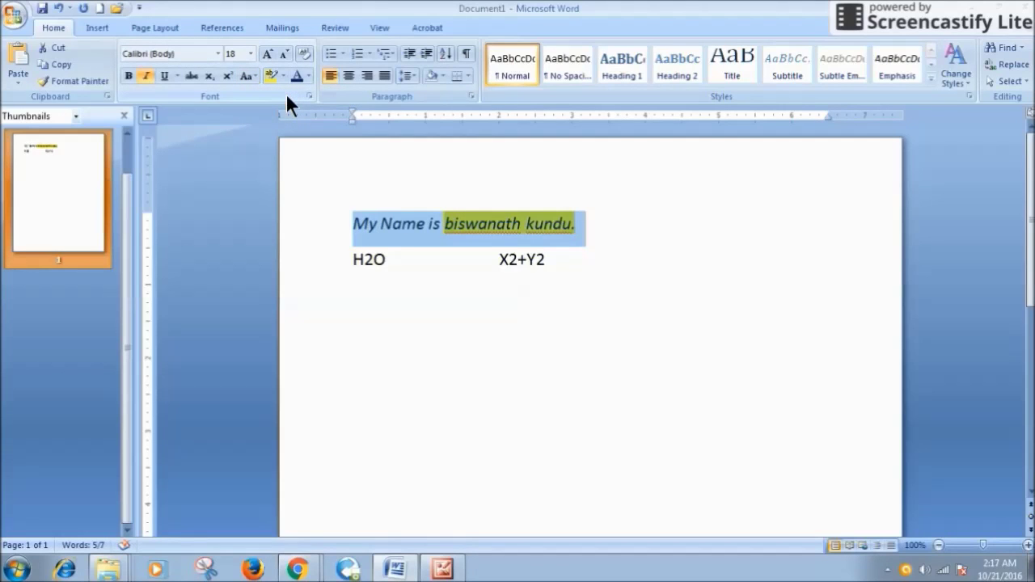
Select the entire name sentence and bring up its Change Case options.
{"action": "left_click", "coordinate": [577, 223]}
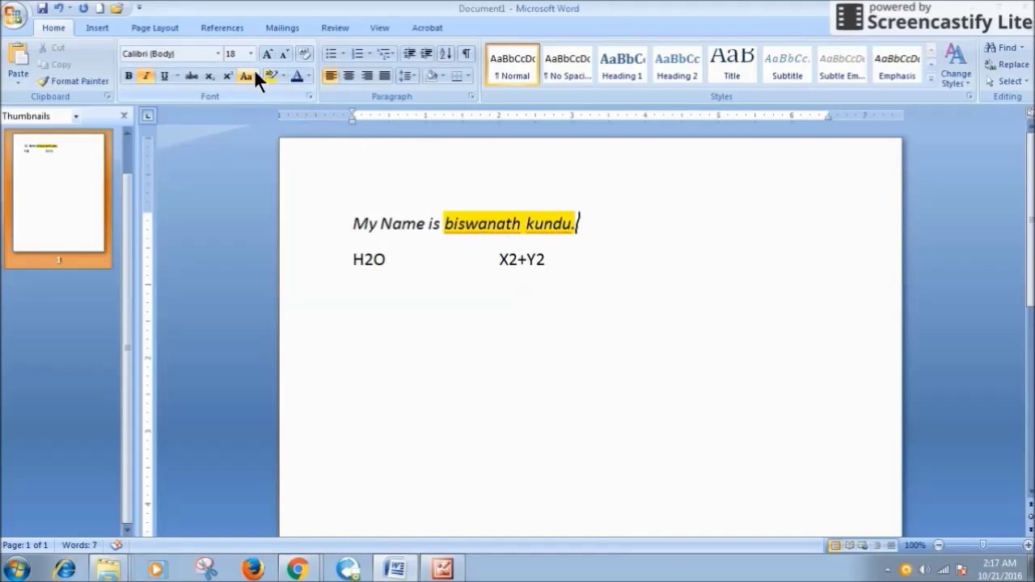
{"action": "left_click_drag", "start_coordinate": [577, 223], "coordinate": [445, 224]}
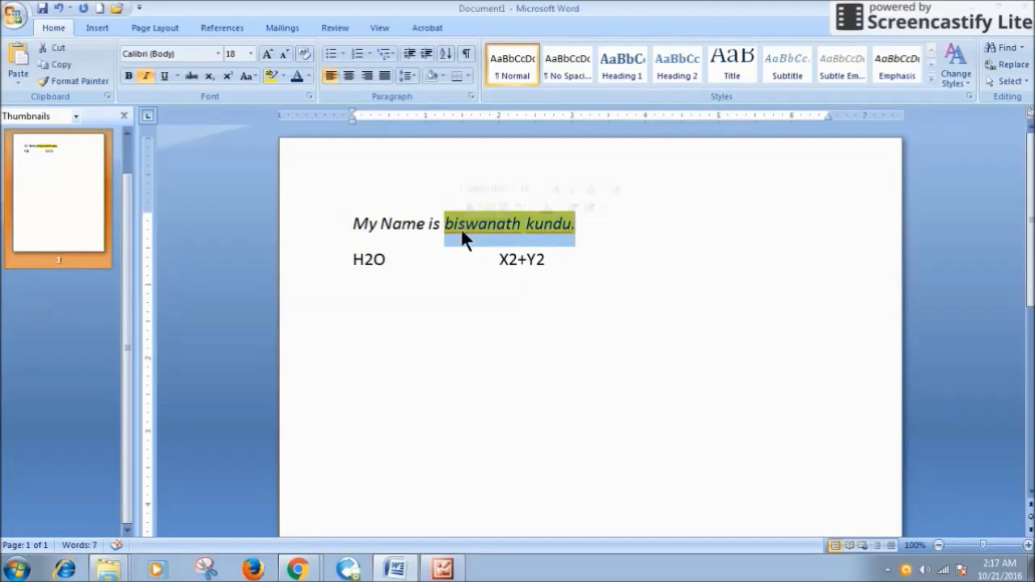
{"action": "left_click", "coordinate": [251, 76]}
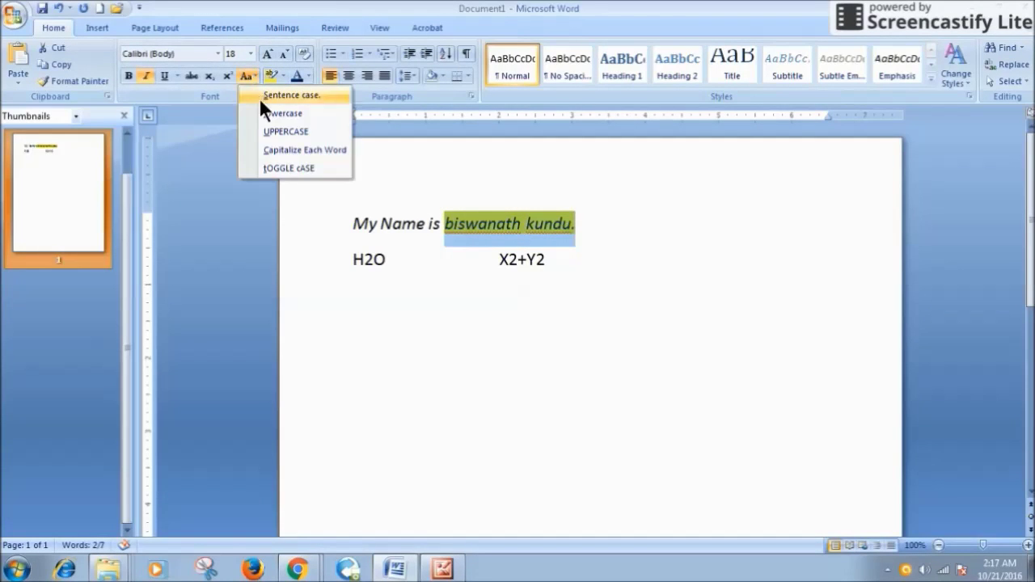
{"action": "left_click", "coordinate": [581, 223]}
{"action": "left_click", "coordinate": [579, 224]}
{"action": "mouse_move", "coordinate": [577, 224]}
{"action": "left_mouse_down"}
{"action": "mouse_move", "coordinate": [542, 236]}
{"action": "mouse_move", "coordinate": [361, 233]}
{"action": "left_mouse_up"}
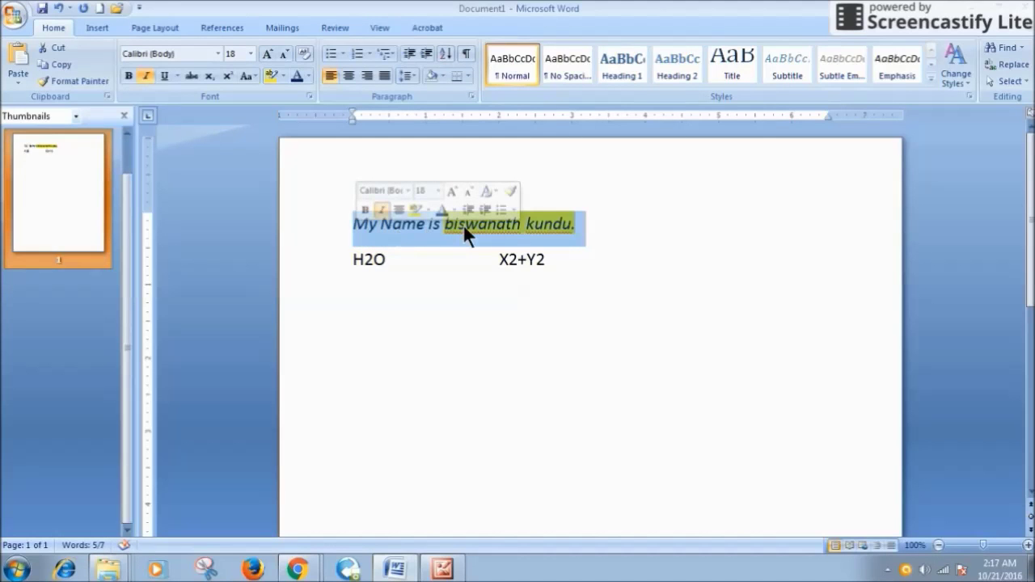
{"action": "left_click", "coordinate": [252, 74]}
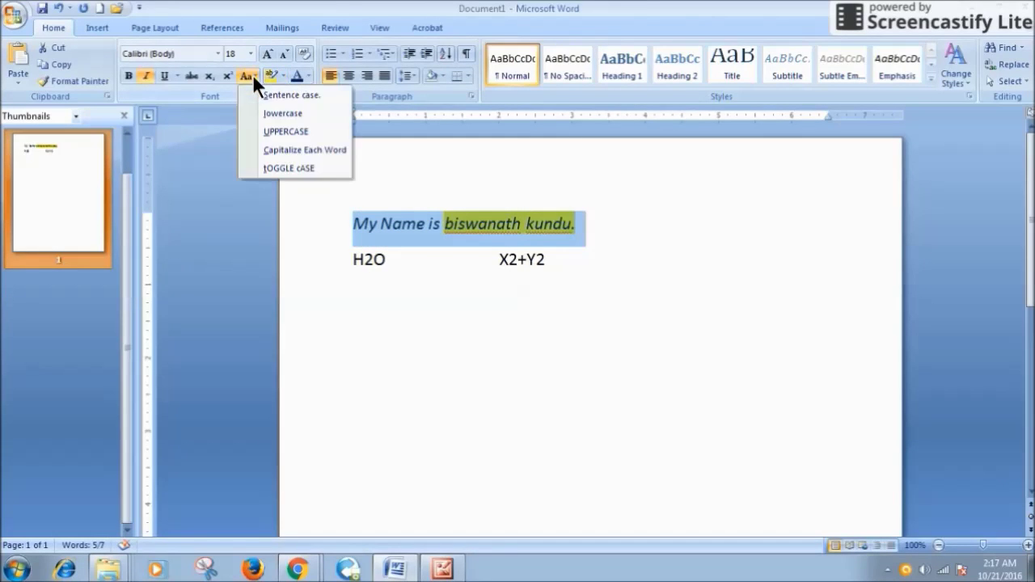
Try Capitalize Each Word, lowercase and tOGGLE cASE on the sentence.
{"action": "left_click", "coordinate": [305, 149]}
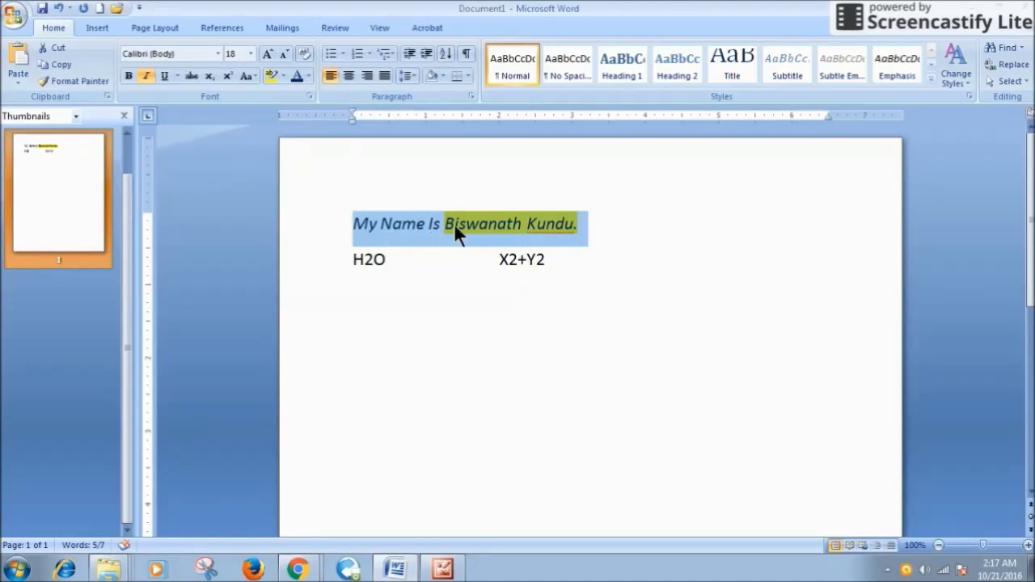
{"action": "left_click", "coordinate": [251, 75]}
{"action": "left_click", "coordinate": [271, 112]}
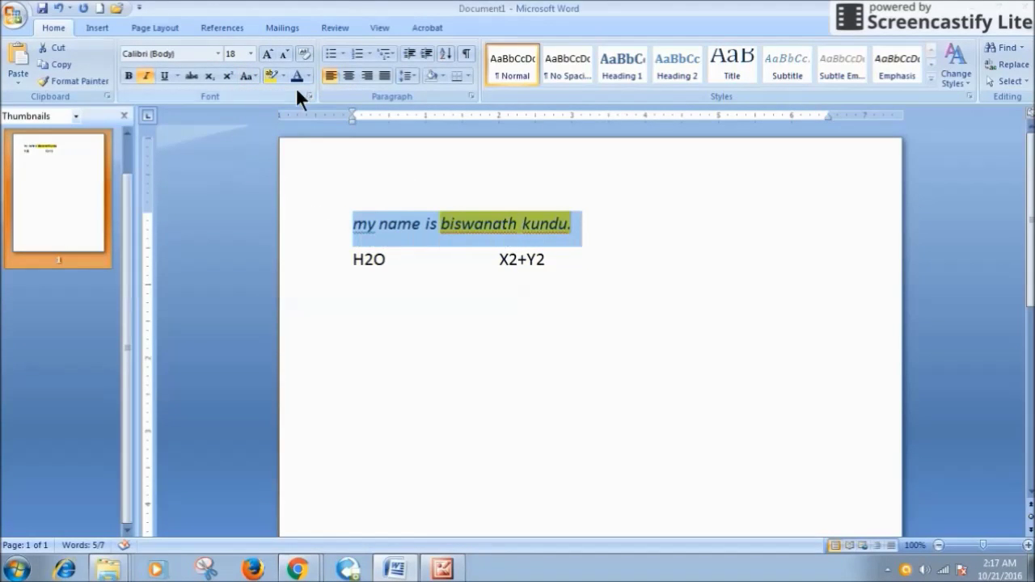
{"action": "left_click", "coordinate": [252, 75]}
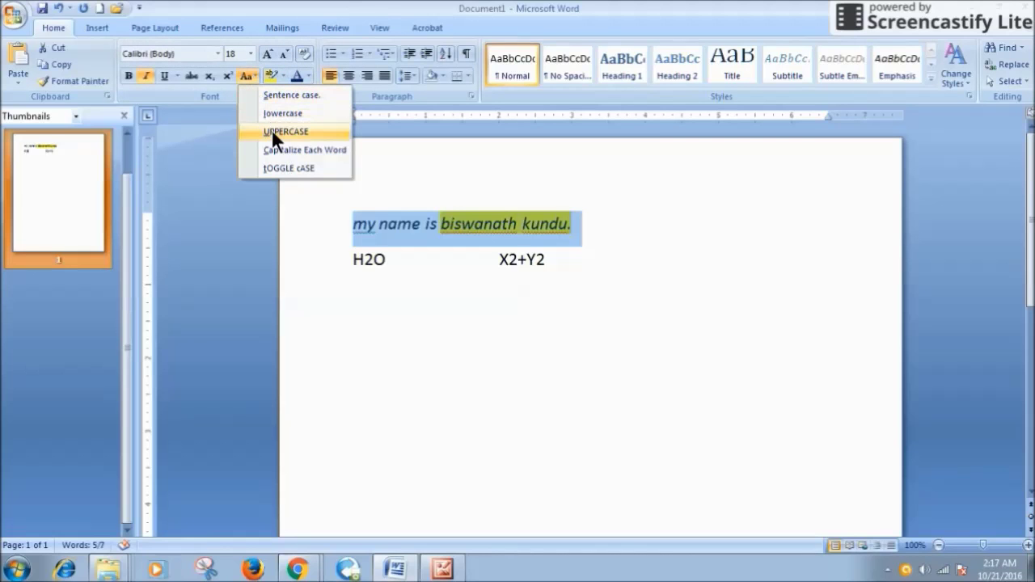
{"action": "left_click", "coordinate": [317, 151]}
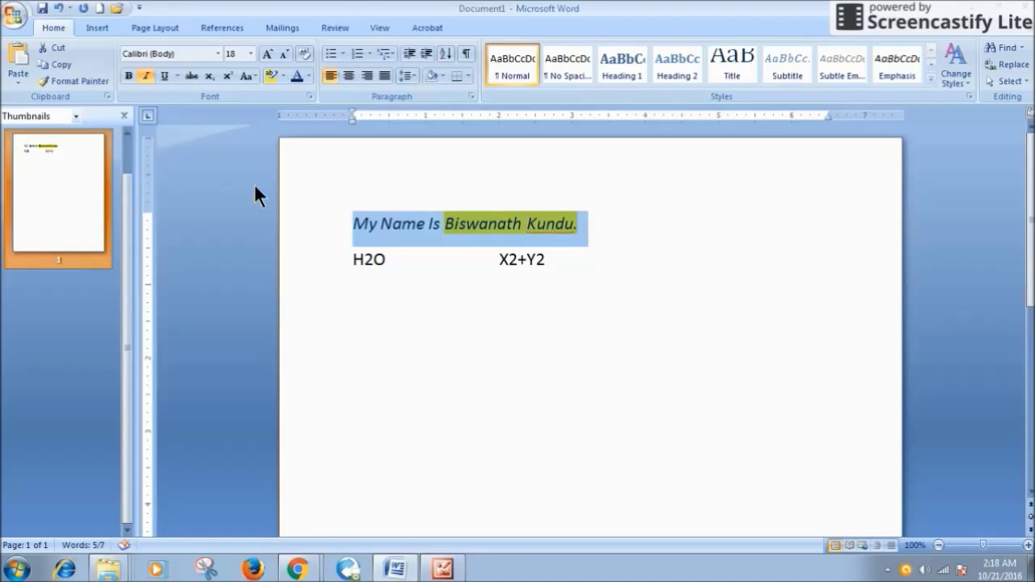
{"action": "left_click", "coordinate": [255, 74]}
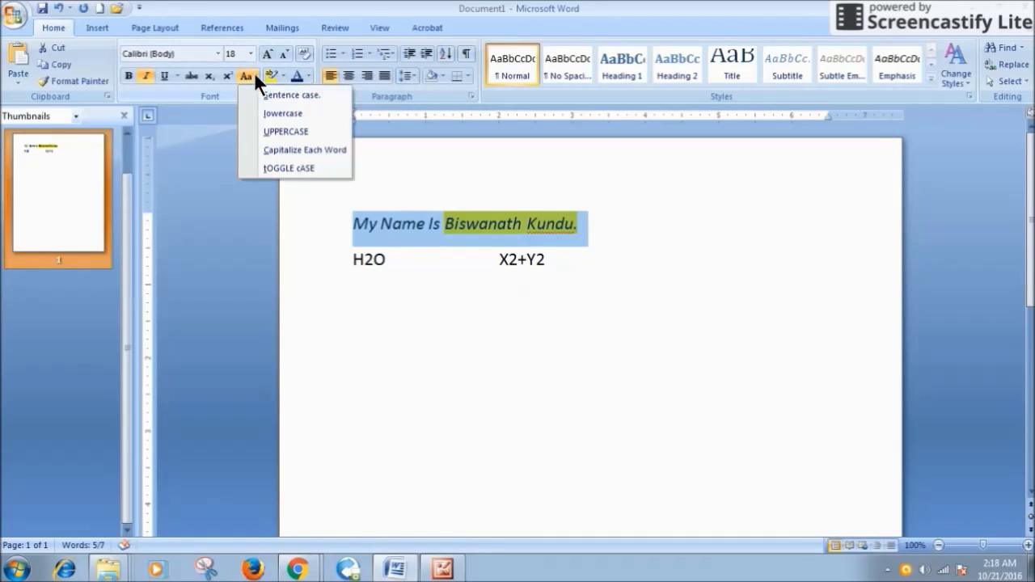
{"action": "left_click", "coordinate": [317, 168]}
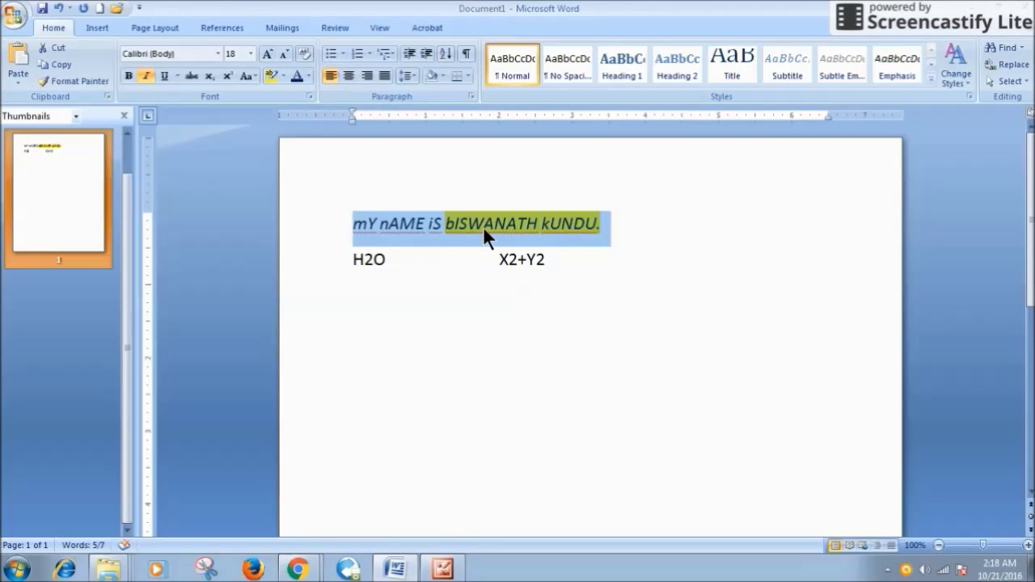
Set the whole first sentence to UPPERCASE.
{"action": "left_click", "coordinate": [254, 75]}
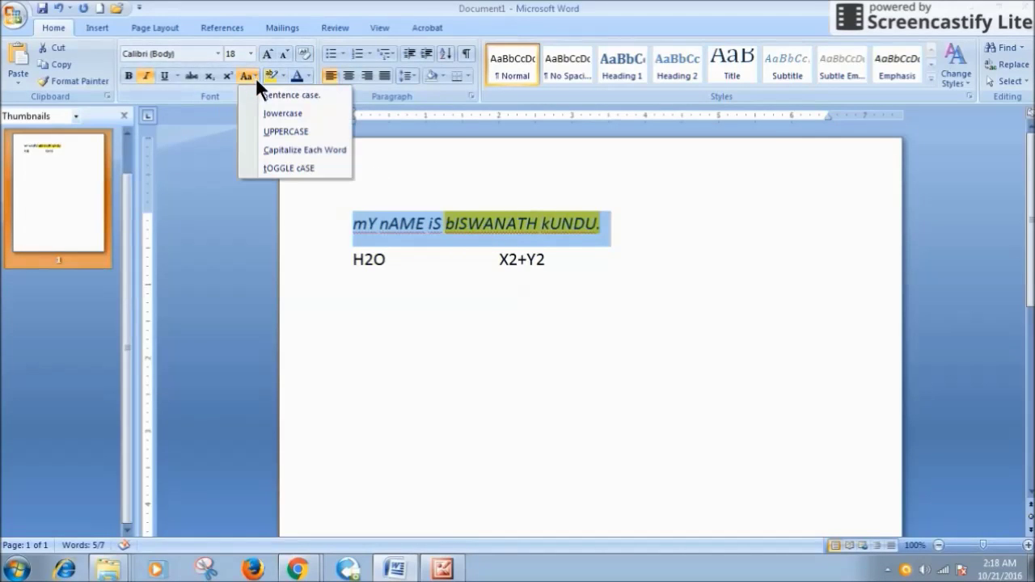
{"action": "left_click", "coordinate": [302, 132]}
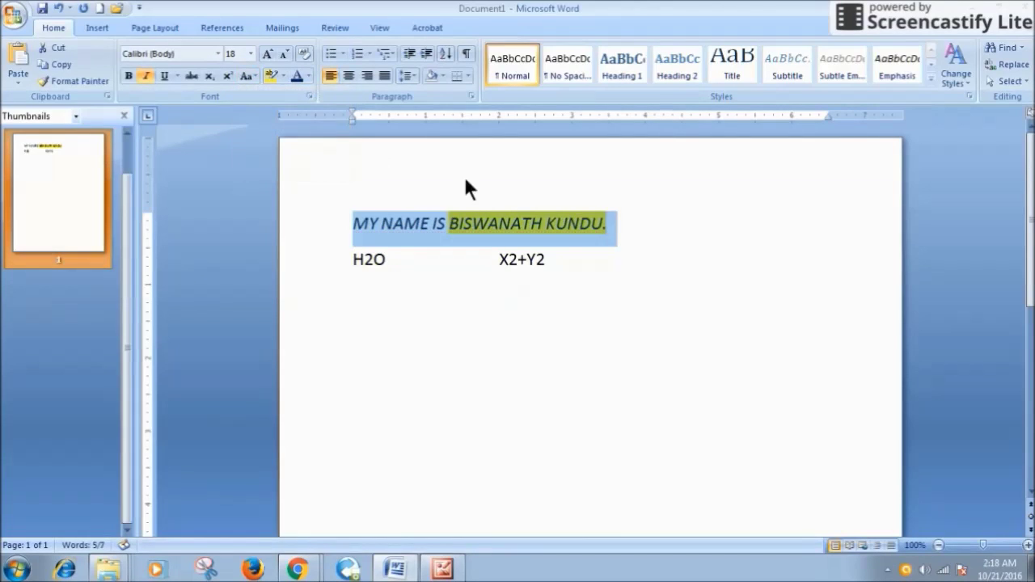
{"action": "left_click", "coordinate": [626, 225]}
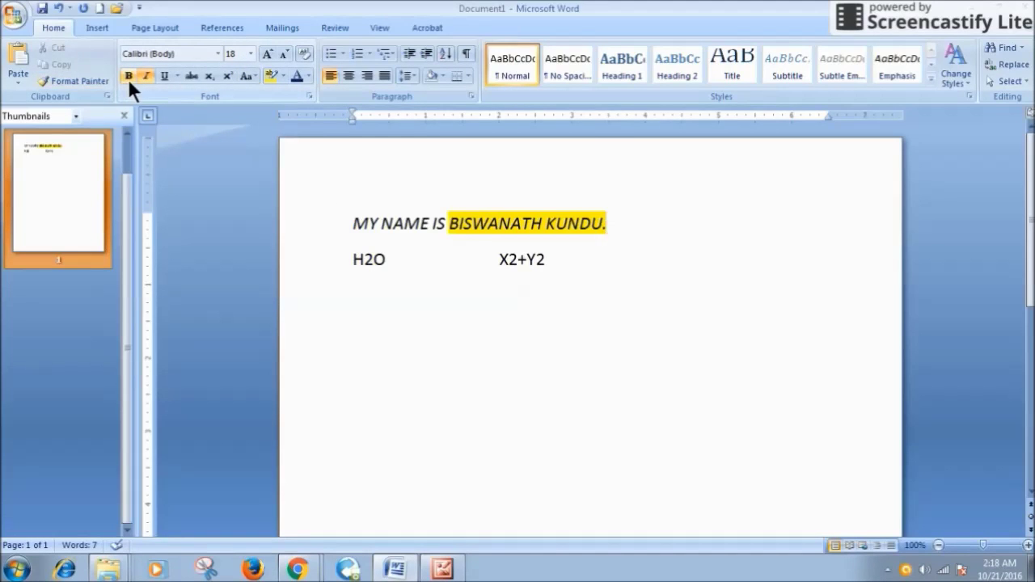
{"action": "left_click_drag", "start_coordinate": [389, 259], "coordinate": [381, 265]}
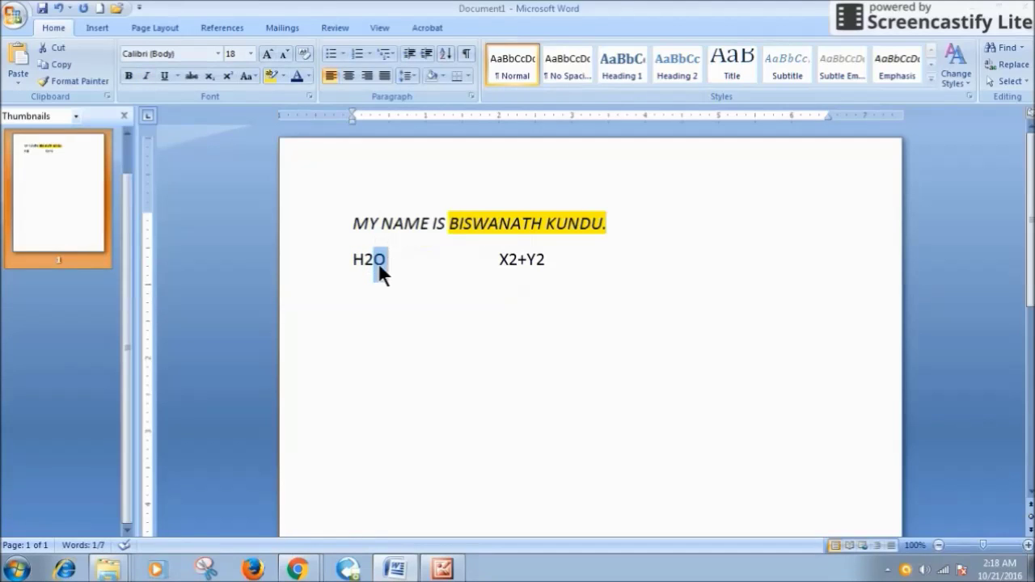
Make the 2 in H2O a subscript.
{"action": "left_click", "coordinate": [373, 261]}
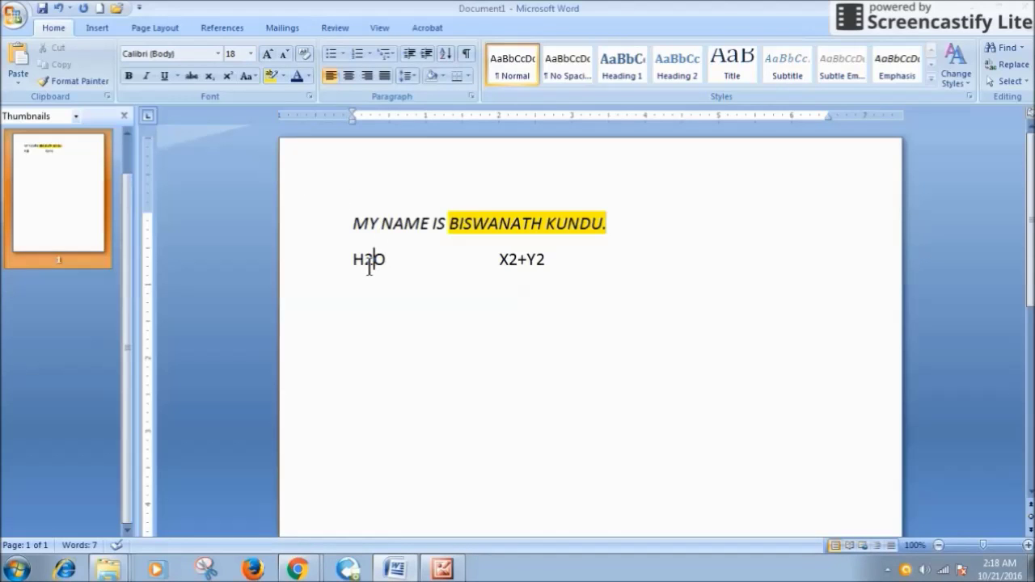
{"action": "left_click_drag", "start_coordinate": [373, 263], "coordinate": [363, 265]}
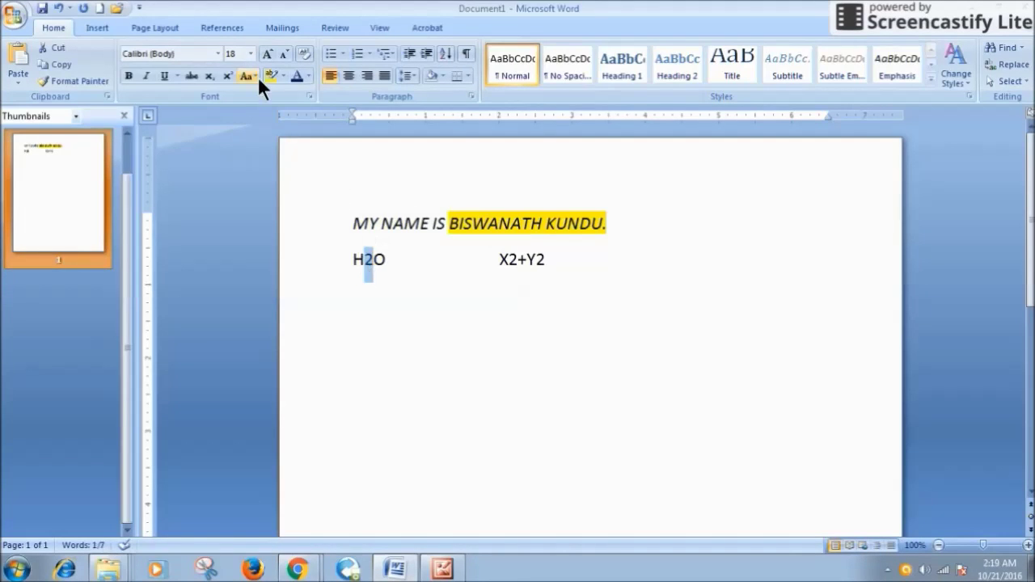
{"action": "left_click", "coordinate": [208, 76]}
Raise both 2s in X2+Y2 to superscript.
{"action": "left_click", "coordinate": [514, 264]}
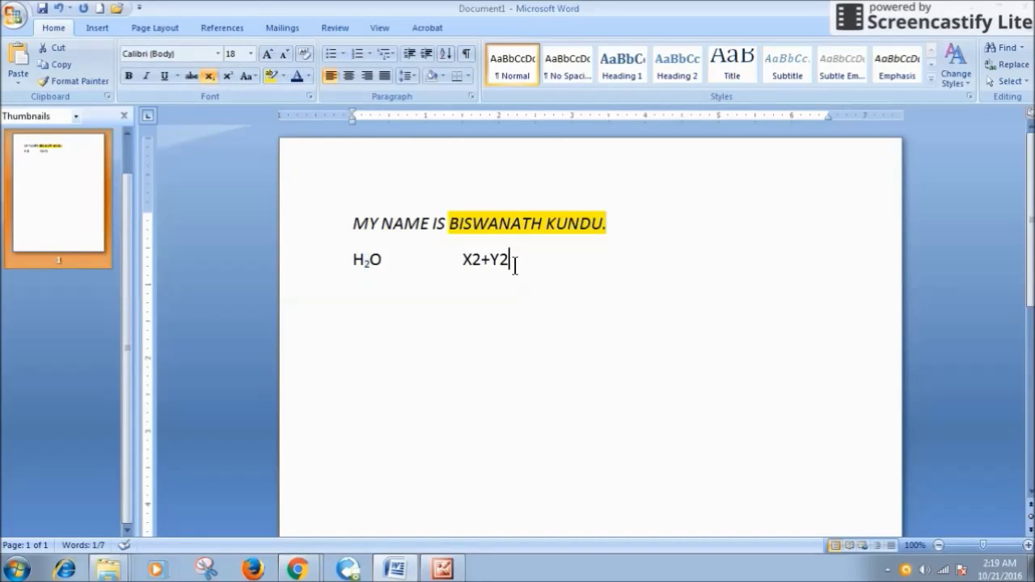
{"action": "left_click_drag", "start_coordinate": [514, 264], "coordinate": [502, 263]}
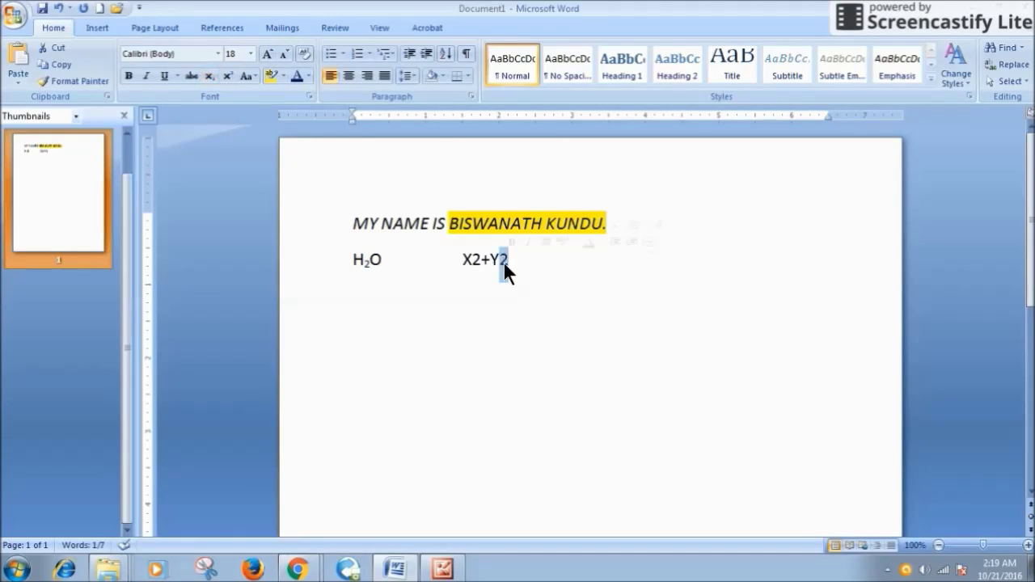
{"action": "left_click", "coordinate": [227, 70]}
{"action": "left_click_drag", "start_coordinate": [490, 262], "coordinate": [475, 257]}
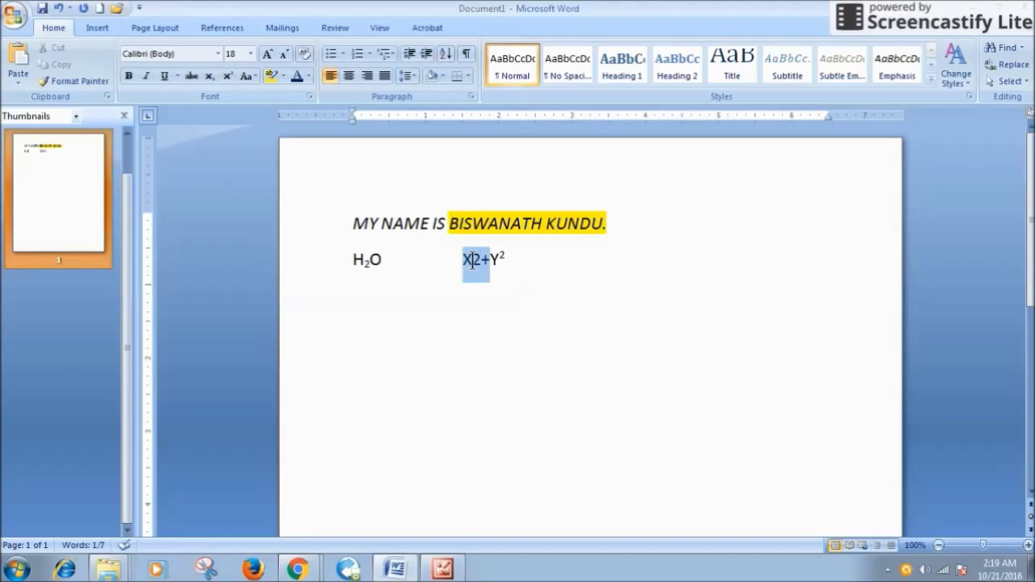
{"action": "left_click", "coordinate": [476, 257]}
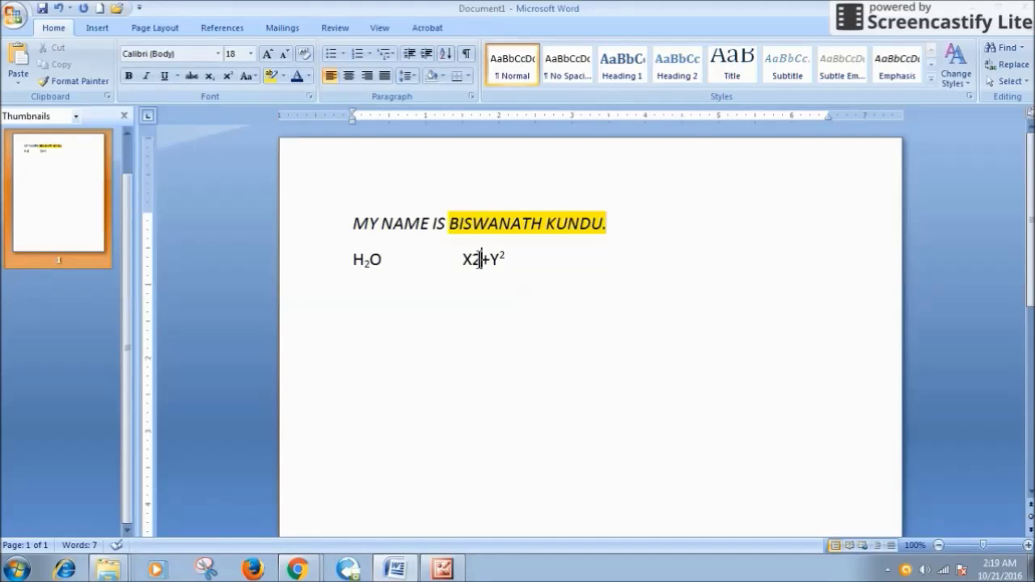
{"action": "left_click_drag", "start_coordinate": [476, 258], "coordinate": [480, 260]}
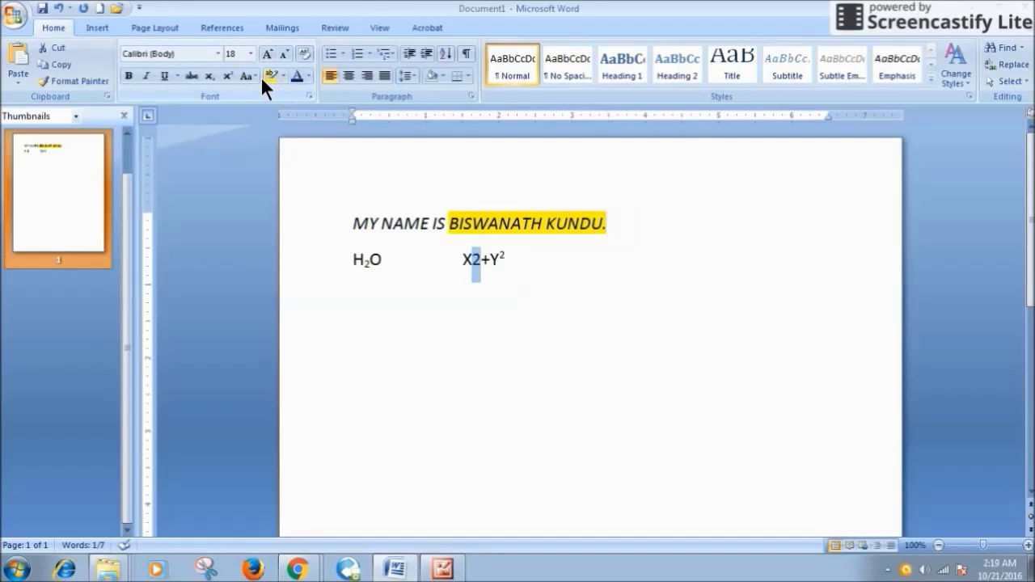
{"action": "left_click", "coordinate": [227, 75]}
{"action": "left_click", "coordinate": [536, 269]}
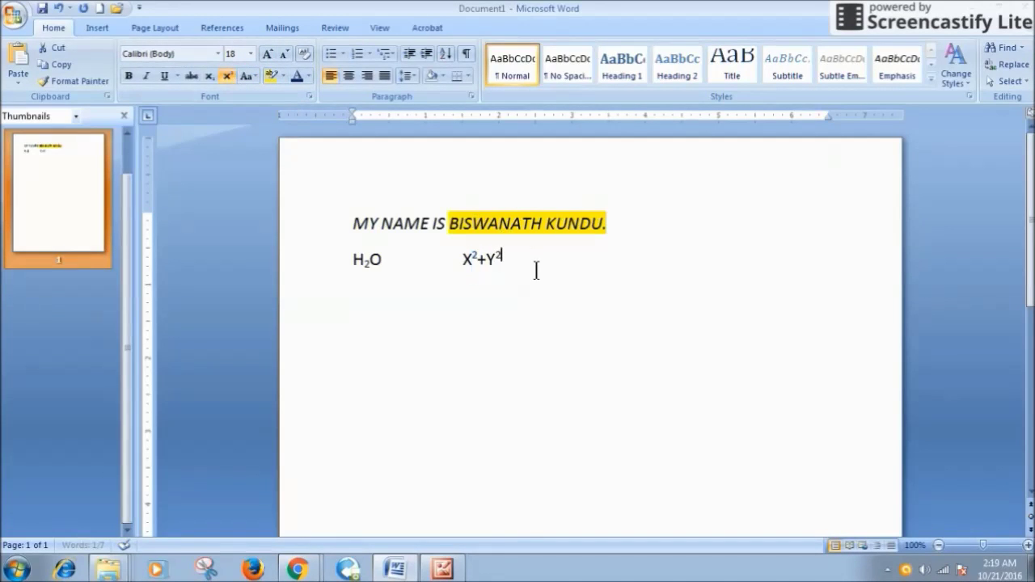